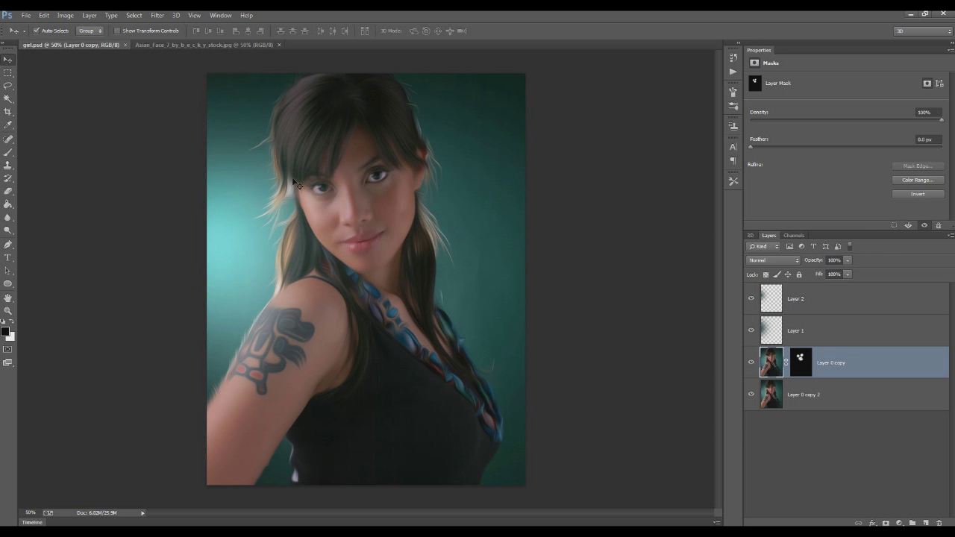
- Zoom around the finished girl.psd painting, then bring up the original Asian_Face_7 photo
scroll(283, 192, up, 1)
scroll(271, 191, up, 3)
scroll(290, 192, down, 1)
scroll(373, 194, down, 2)
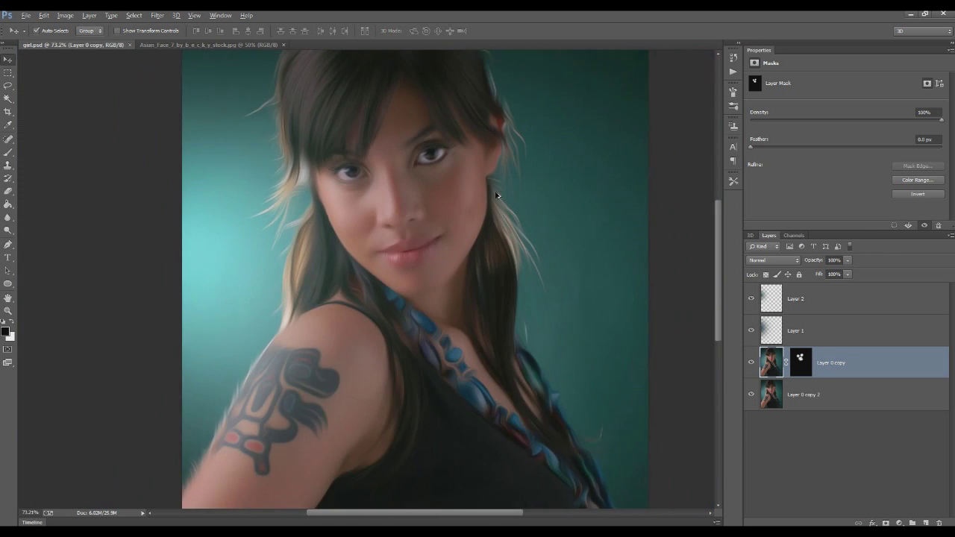
scroll(496, 196, up, 1)
scroll(460, 190, up, 1)
scroll(460, 190, down, 2)
scroll(394, 222, down, 1)
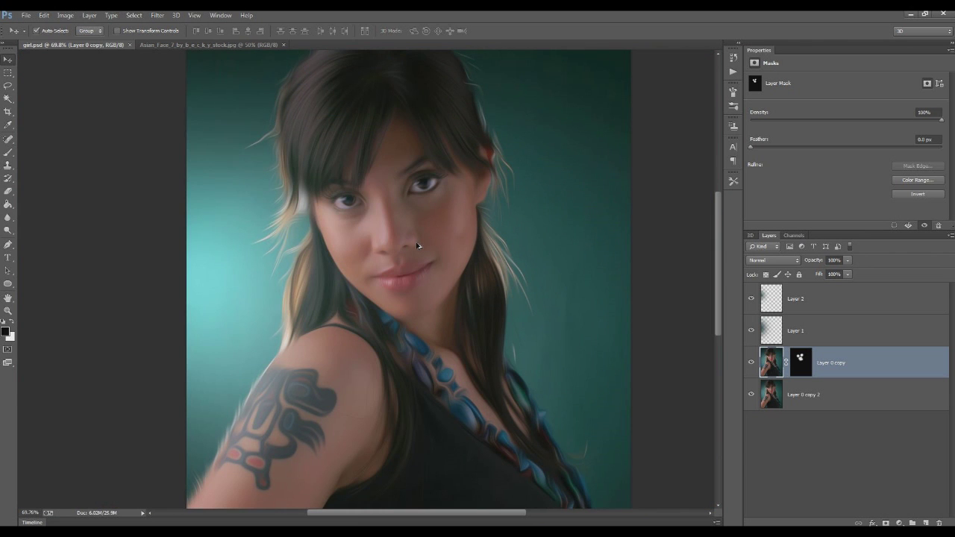
scroll(418, 246, down, 1)
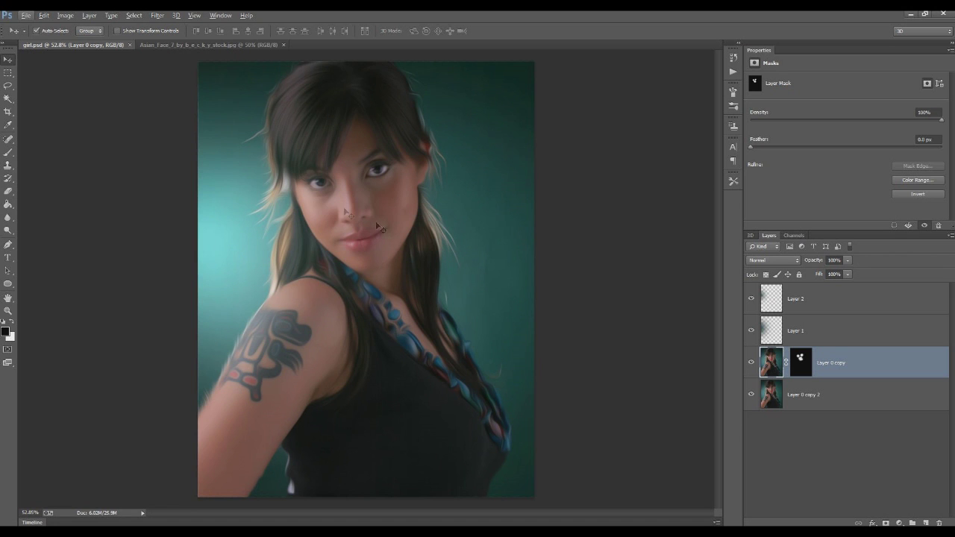
click(168, 45)
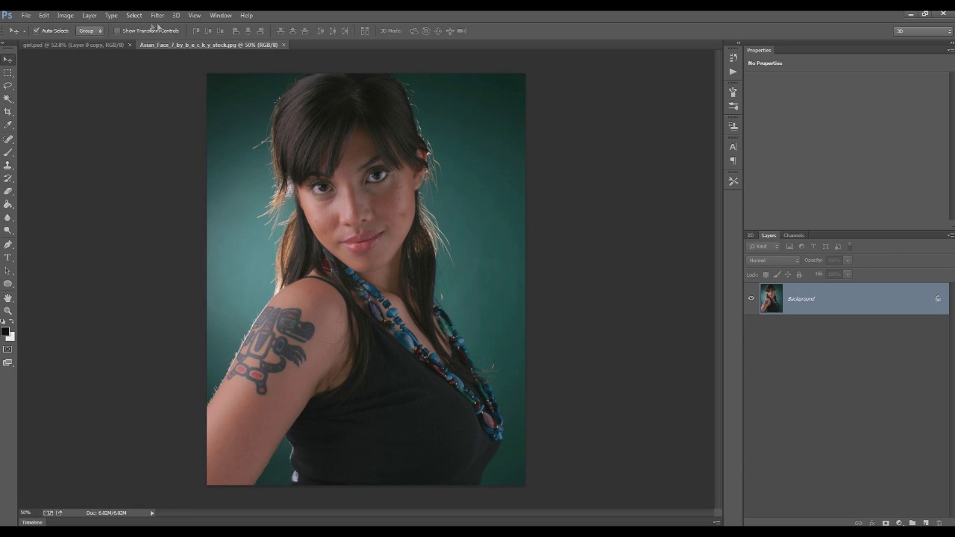
click(66, 15)
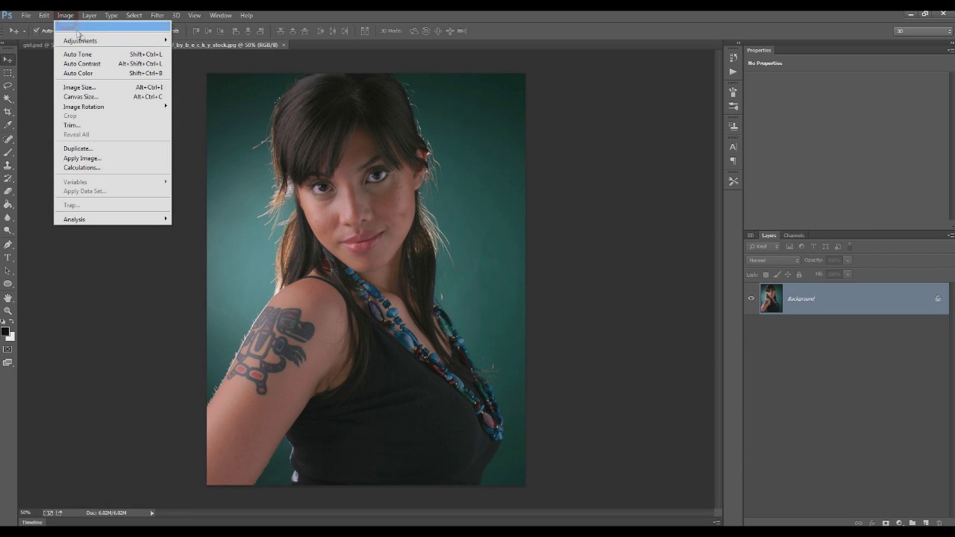
click(91, 91)
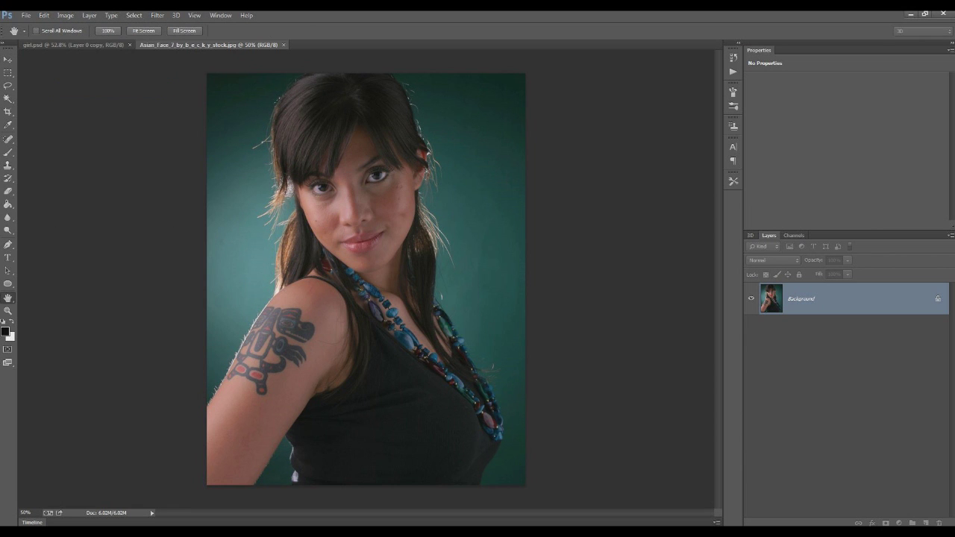
click(448, 219)
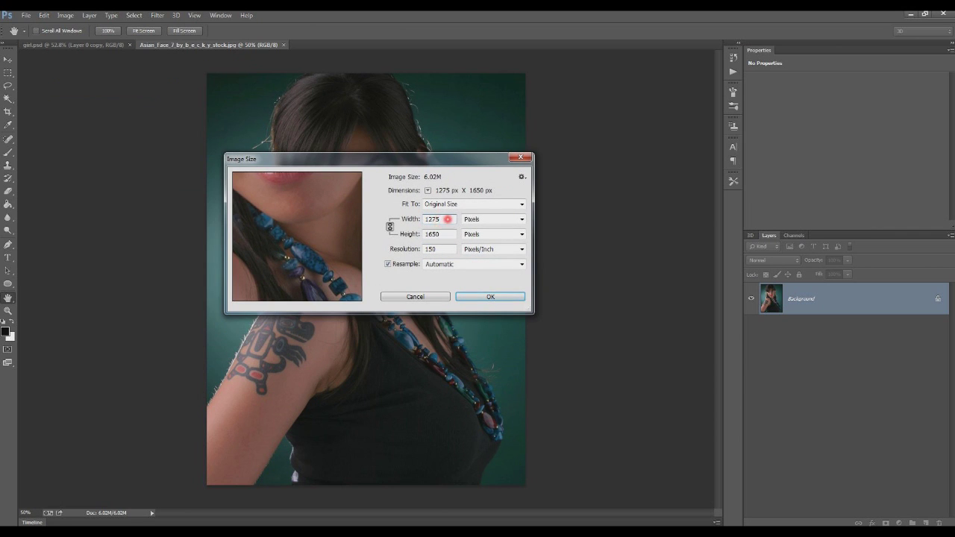
click(434, 234)
click(442, 248)
double_click(442, 248)
click(438, 234)
click(445, 219)
drag(434, 163, 418, 148)
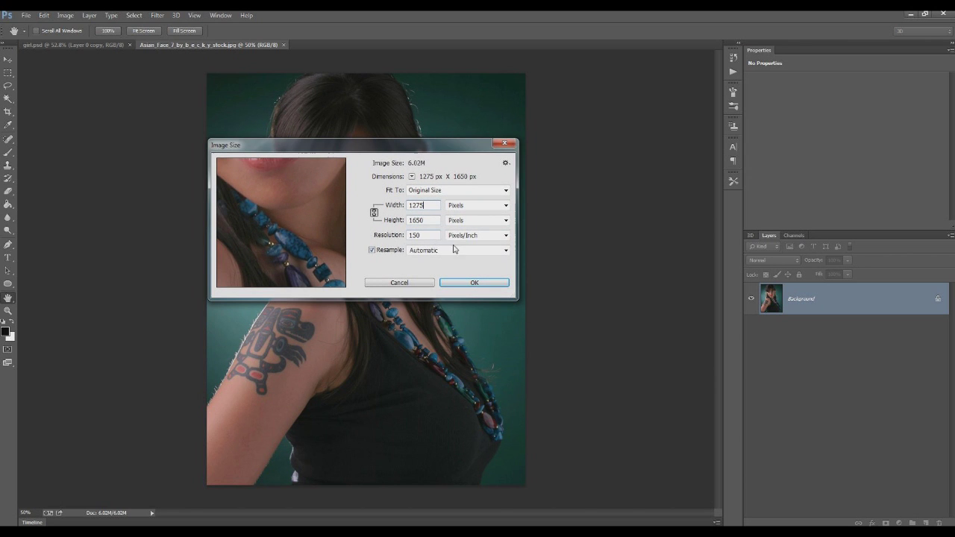
click(392, 234)
click(421, 204)
click(424, 220)
click(426, 220)
click(470, 286)
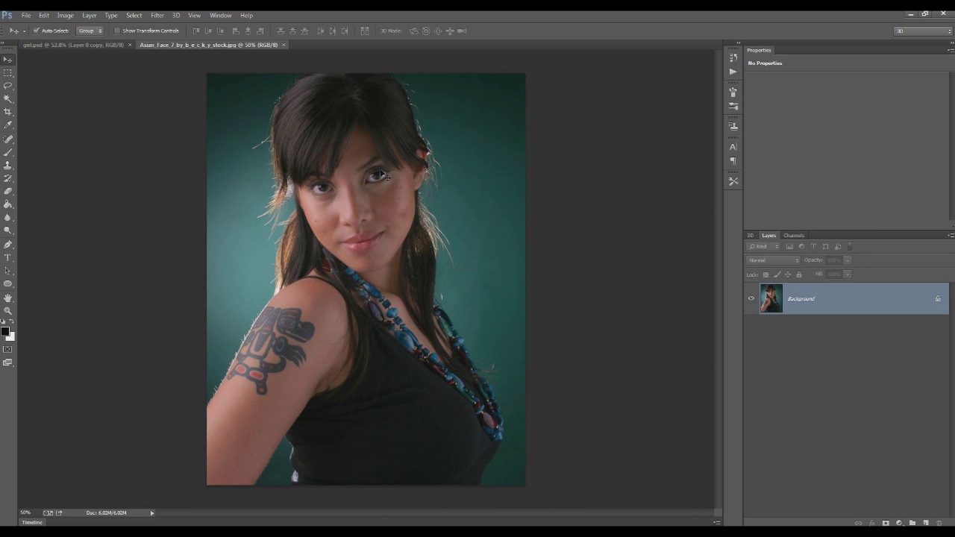
- Compare against the painted girl.psd version, zooming in and out on it
click(82, 44)
scroll(315, 169, up, 5)
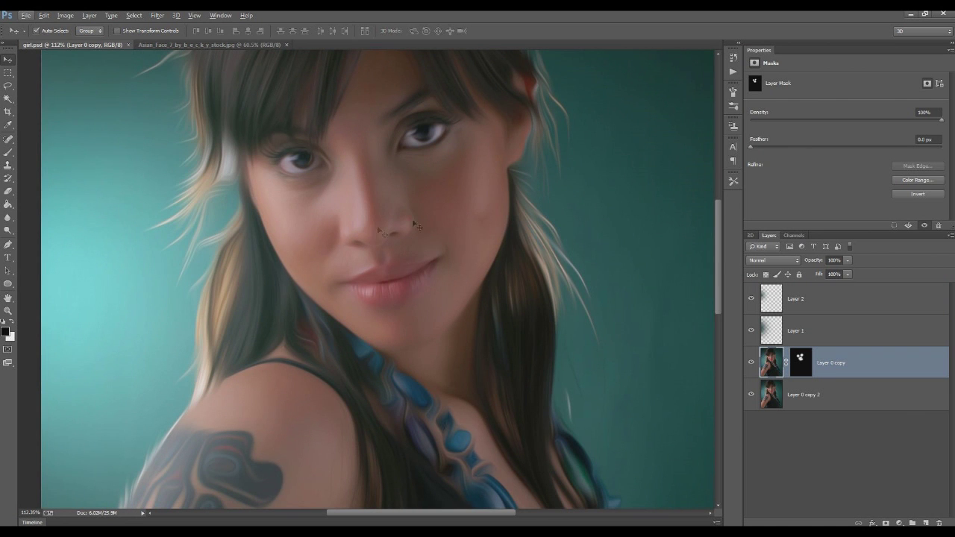
scroll(486, 215, down, 1)
scroll(478, 214, down, 2)
scroll(463, 213, up, 1)
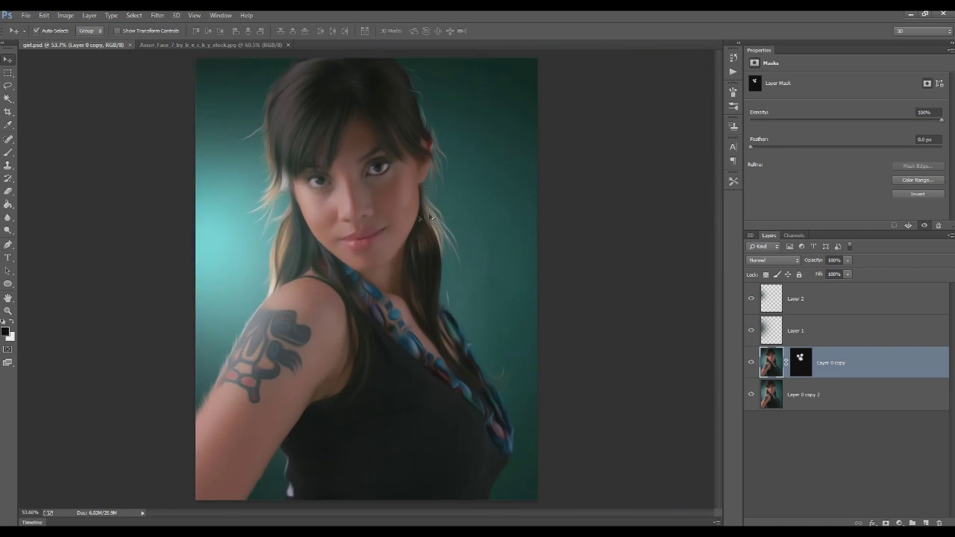
scroll(394, 197, up, 2)
scroll(394, 198, down, 3)
scroll(334, 173, up, 1)
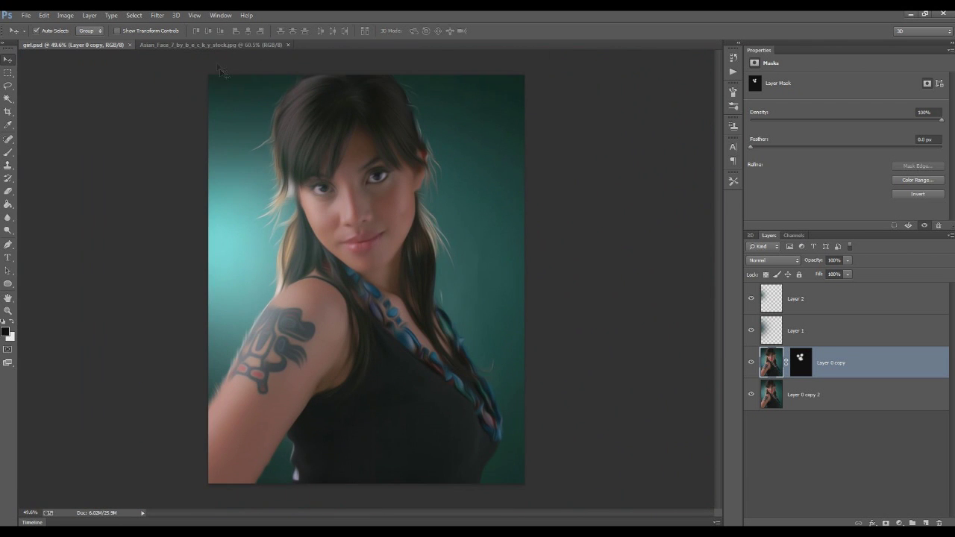
- On the original photo, spot-heal the blemishes on the cheek and near the mouth
click(189, 45)
scroll(358, 224, up, 3)
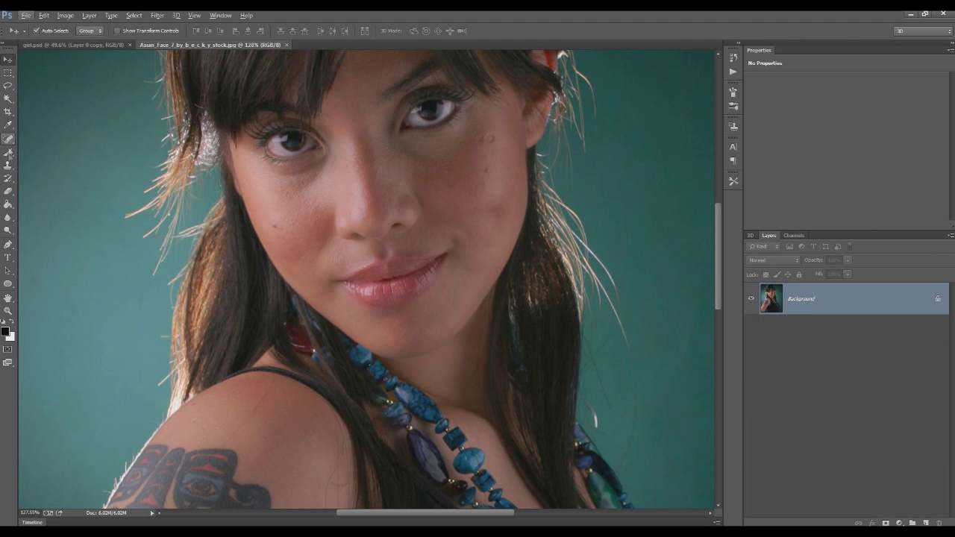
click(9, 140)
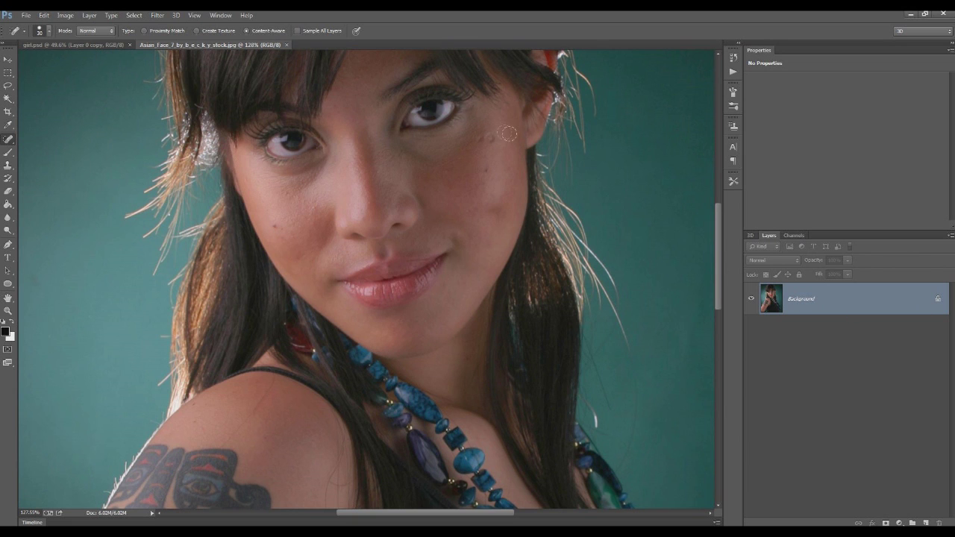
click(484, 136)
click(279, 223)
- Check the healed skin up close, then return to the painted girl.psd
scroll(342, 226, down, 3)
scroll(343, 225, down, 3)
scroll(343, 225, down, 4)
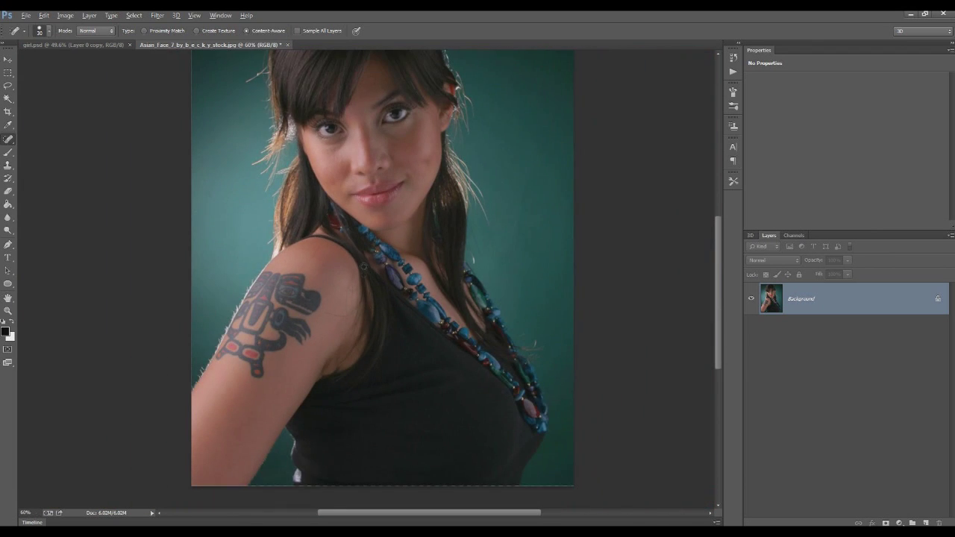
scroll(213, 385, up, 3)
scroll(224, 311, up, 1)
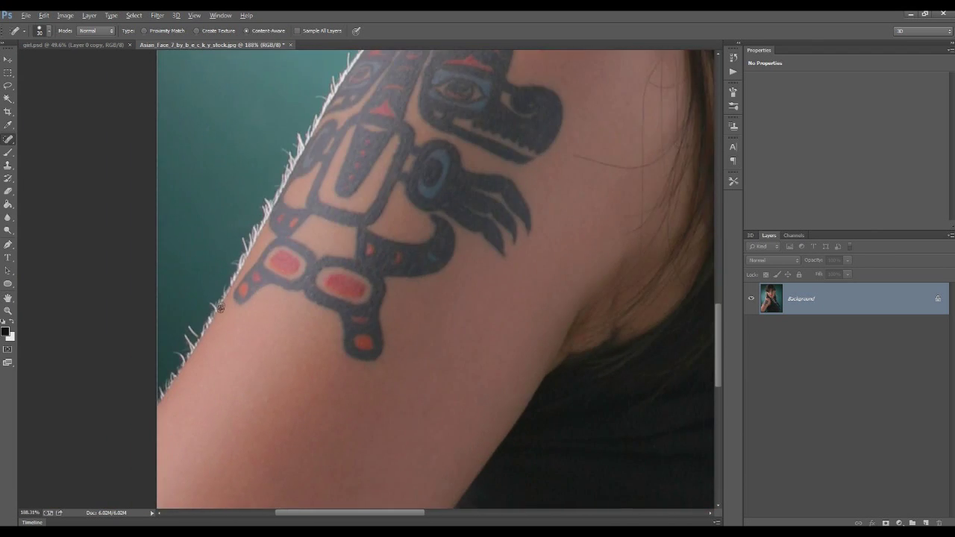
scroll(224, 310, down, 2)
scroll(223, 311, up, 1)
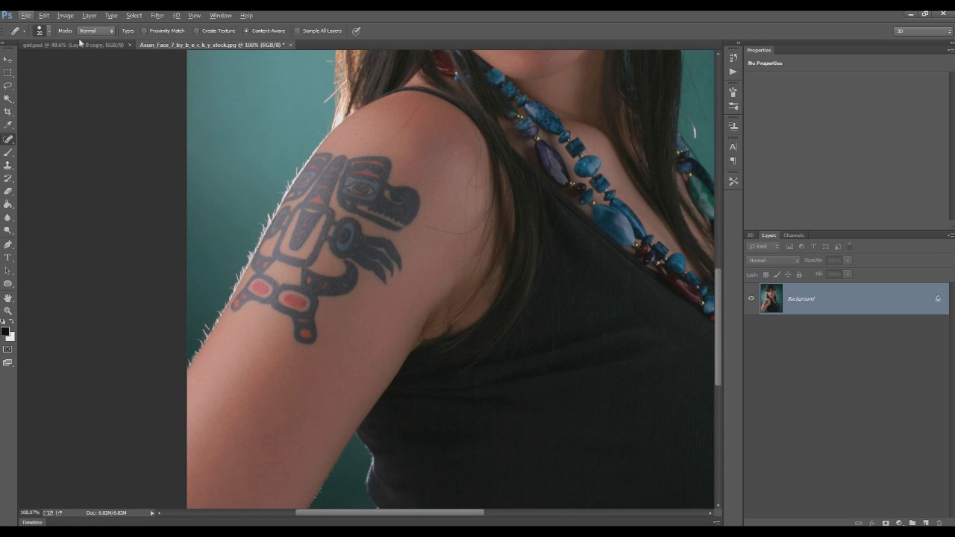
click(82, 44)
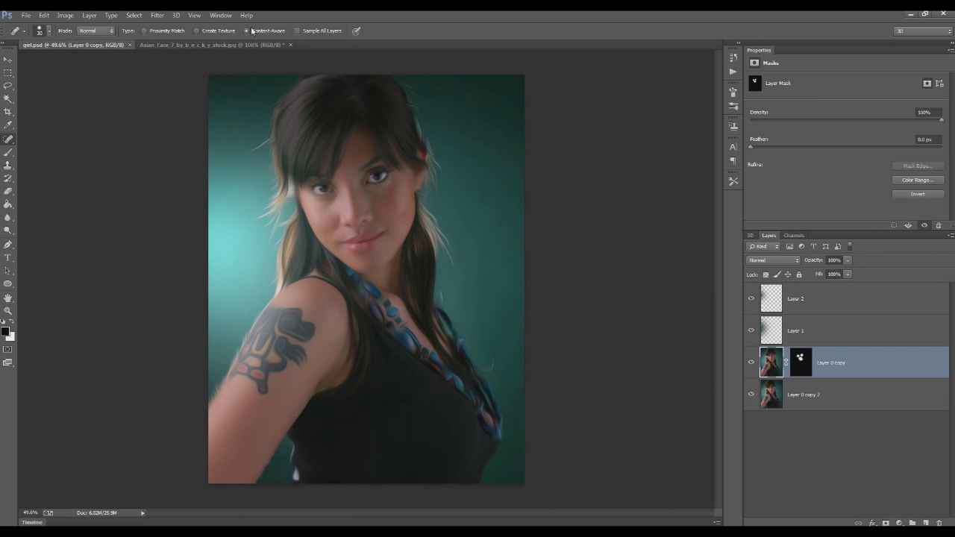
- Return to Asian_Face_7, fit the whole photo on screen, and bring up the Blur filters
click(209, 45)
scroll(474, 231, down, 5)
scroll(475, 230, down, 3)
key(ctrl+0)
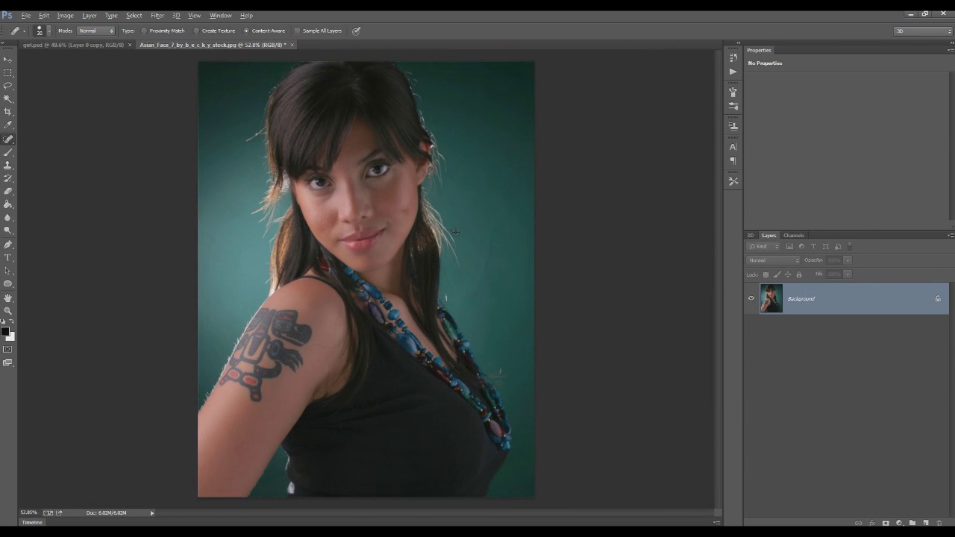
click(157, 16)
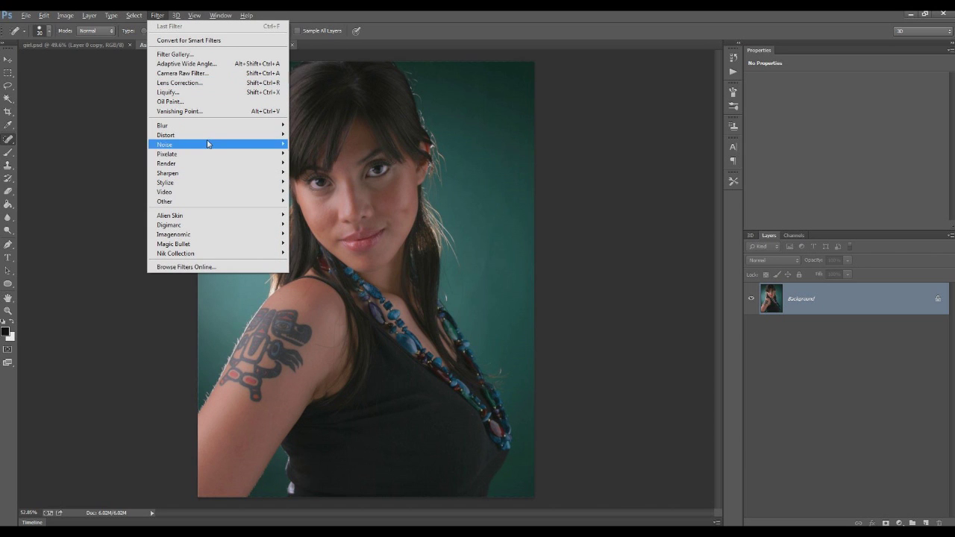
mouse_move(216, 125)
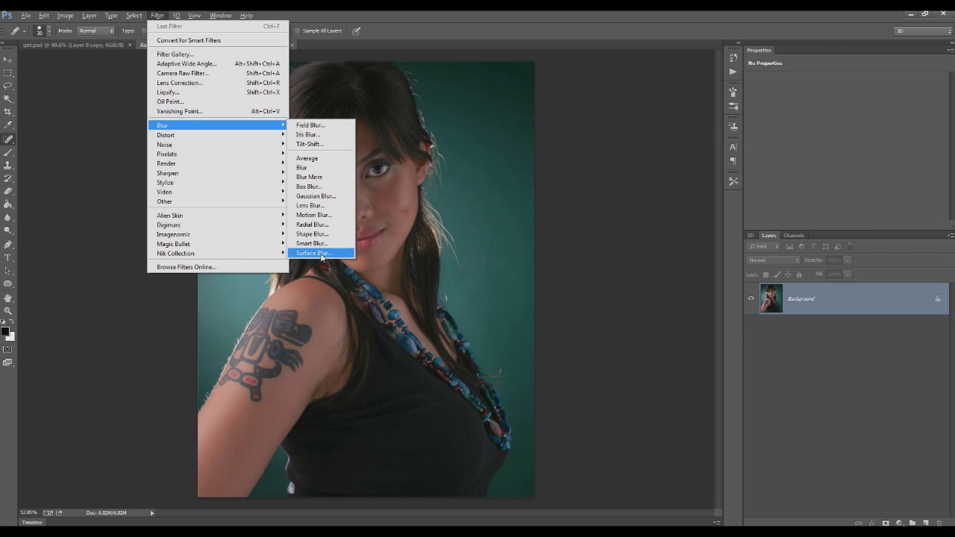
- Preview the Surface Blur settings and cancel without applying them
click(325, 256)
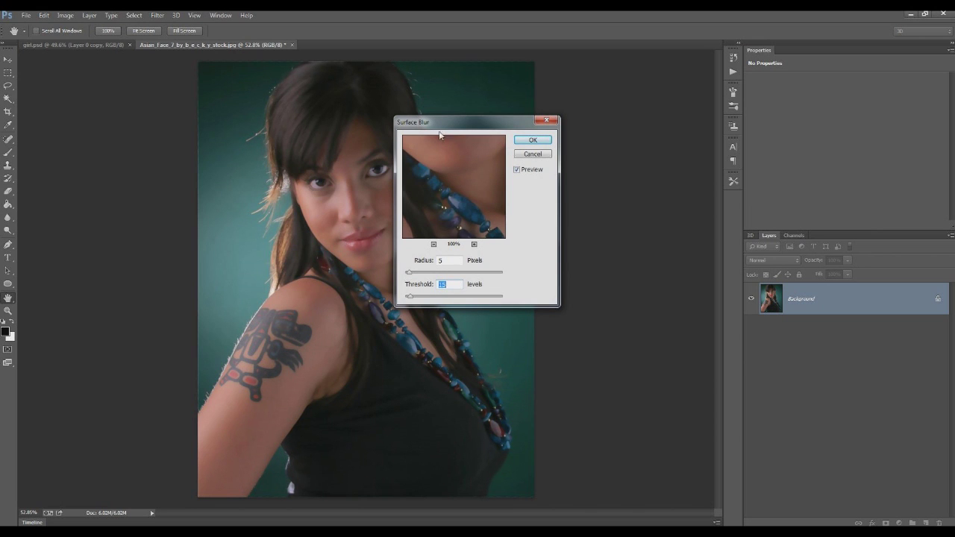
drag(444, 122, 550, 144)
click(640, 177)
- Apply Portraiture skin smoothing to the photo at its Default preset
click(158, 15)
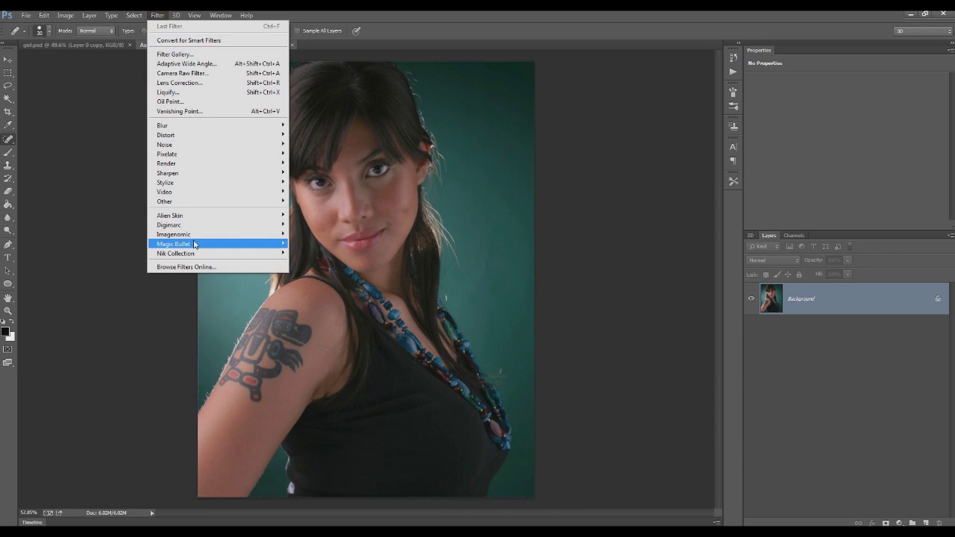
mouse_move(173, 234)
click(322, 235)
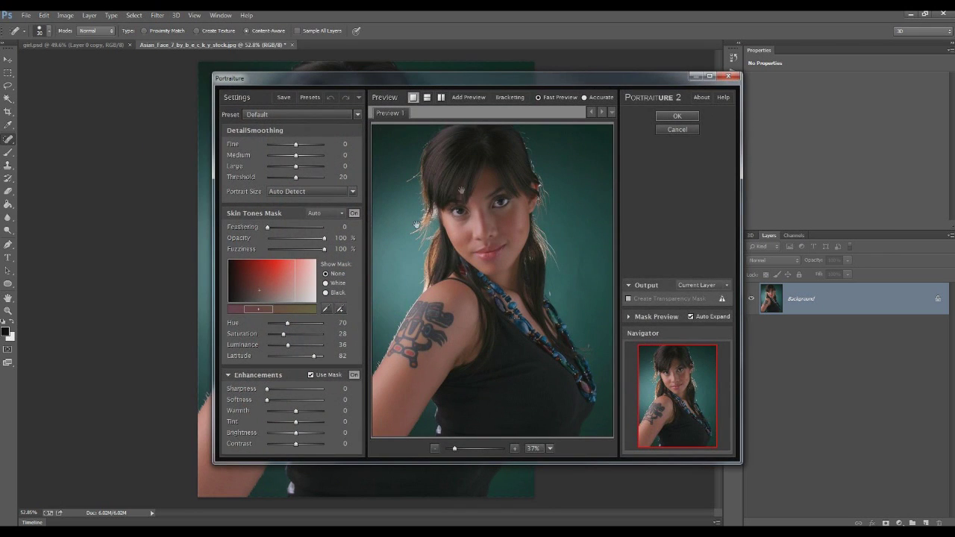
drag(500, 78, 376, 41)
scroll(364, 193, up, 2)
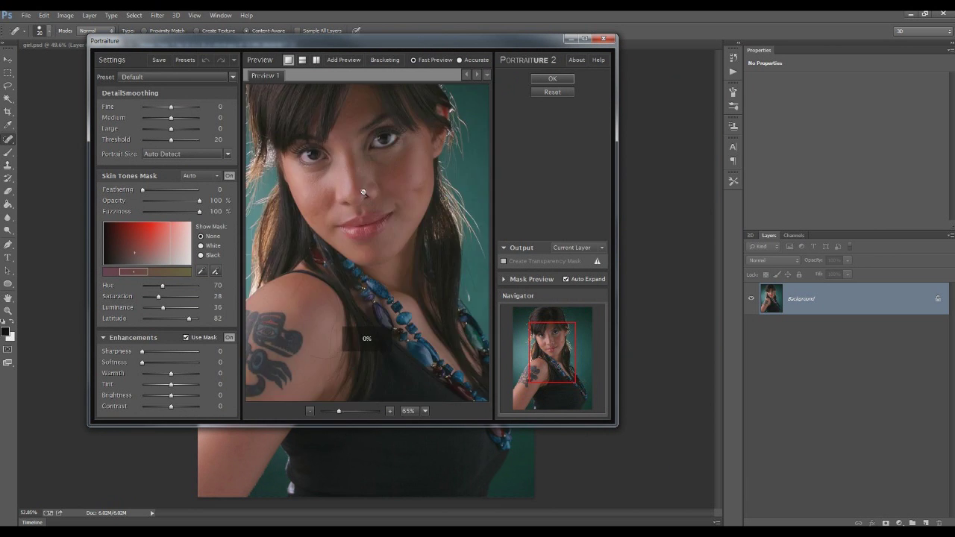
scroll(364, 193, up, 2)
click(176, 77)
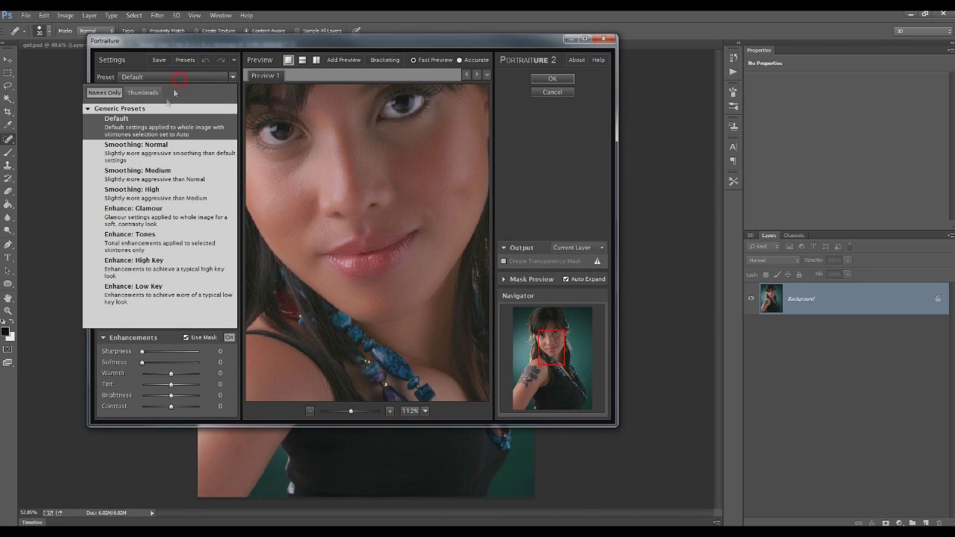
click(185, 154)
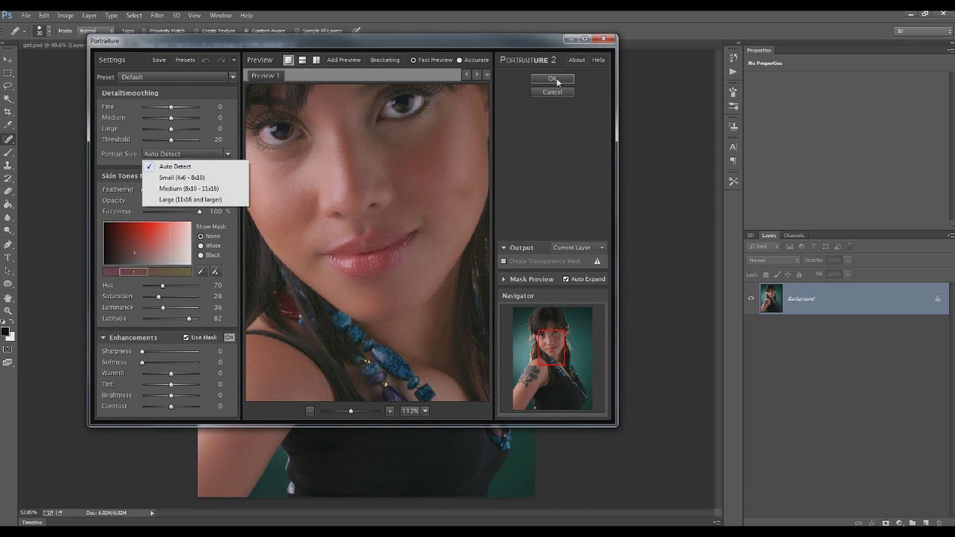
click(554, 80)
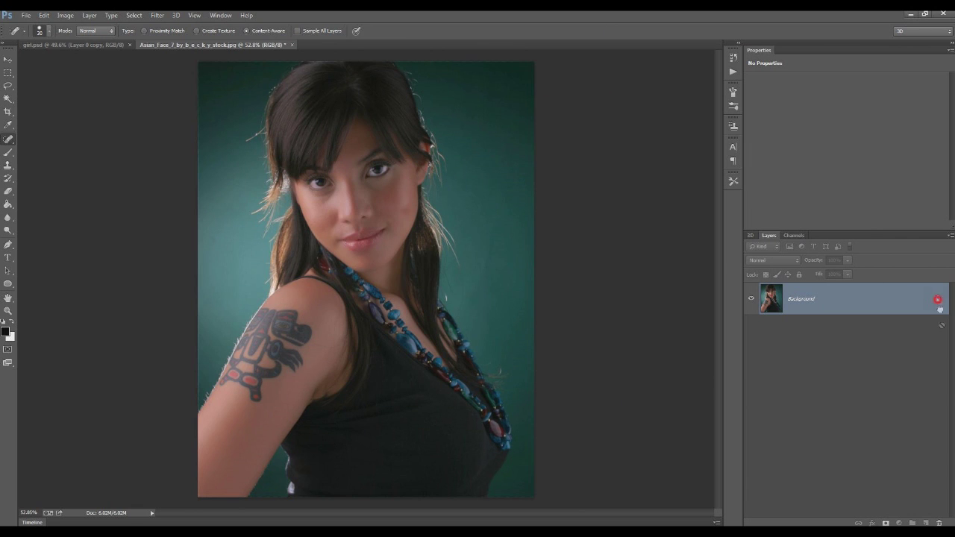
- Convert Background to Layer 0, duplicate it, hide Layer 0 copy, and select Layer 0
drag(939, 300, 938, 522)
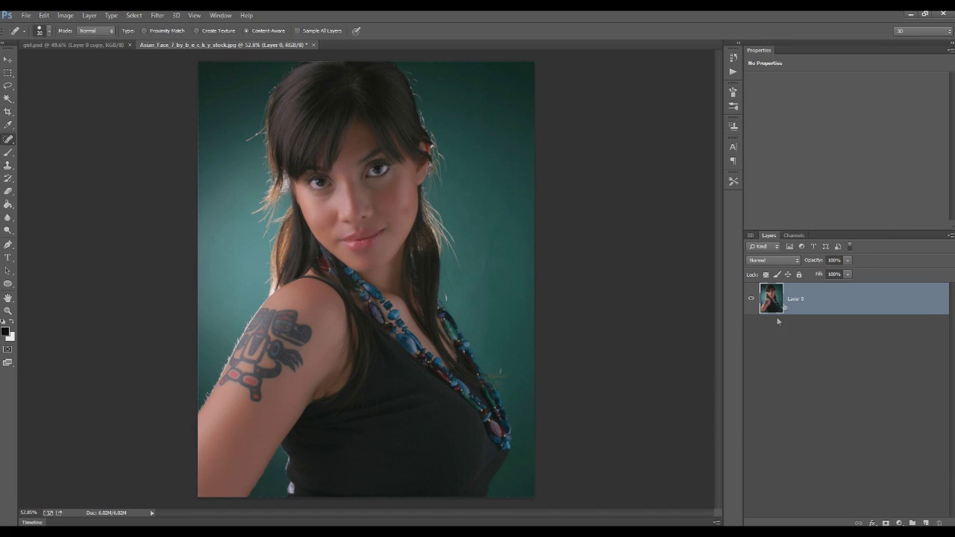
drag(796, 320, 926, 522)
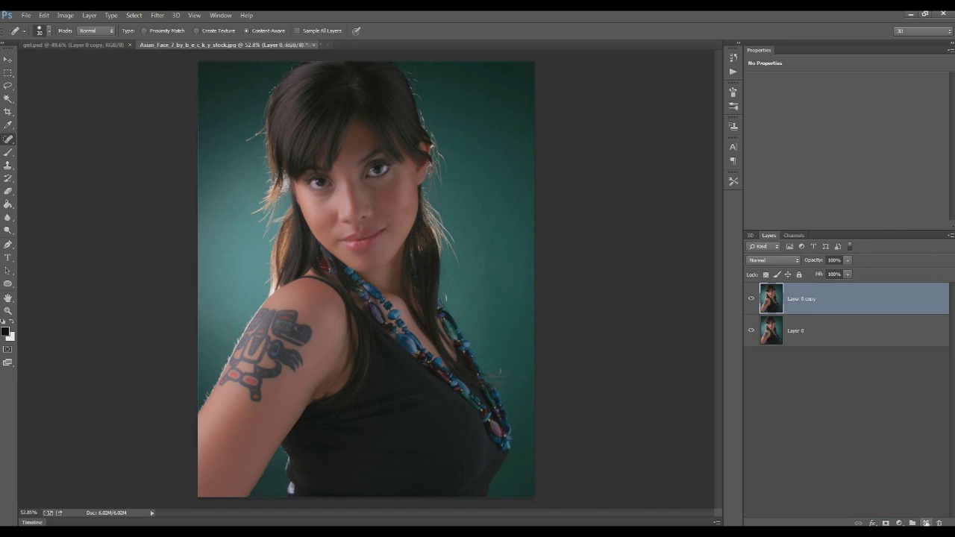
click(751, 299)
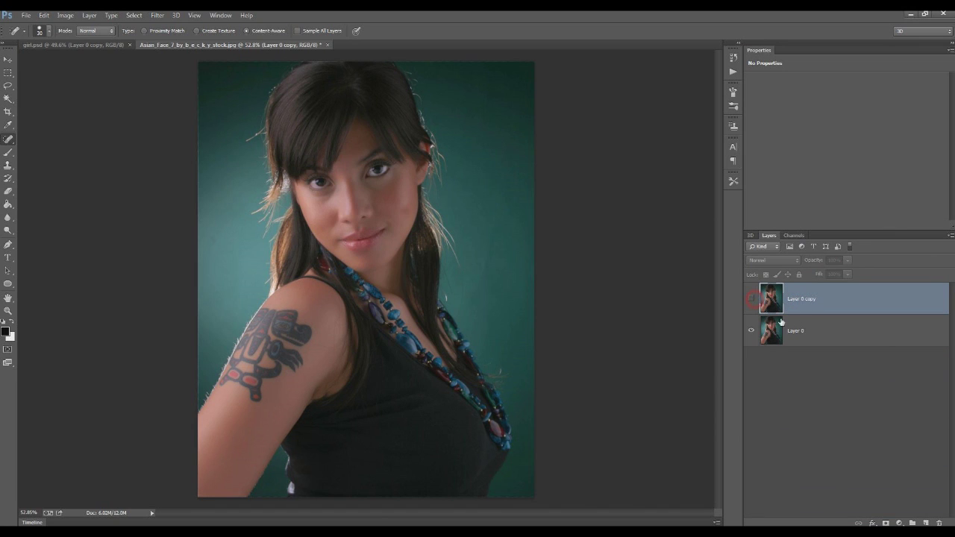
click(820, 328)
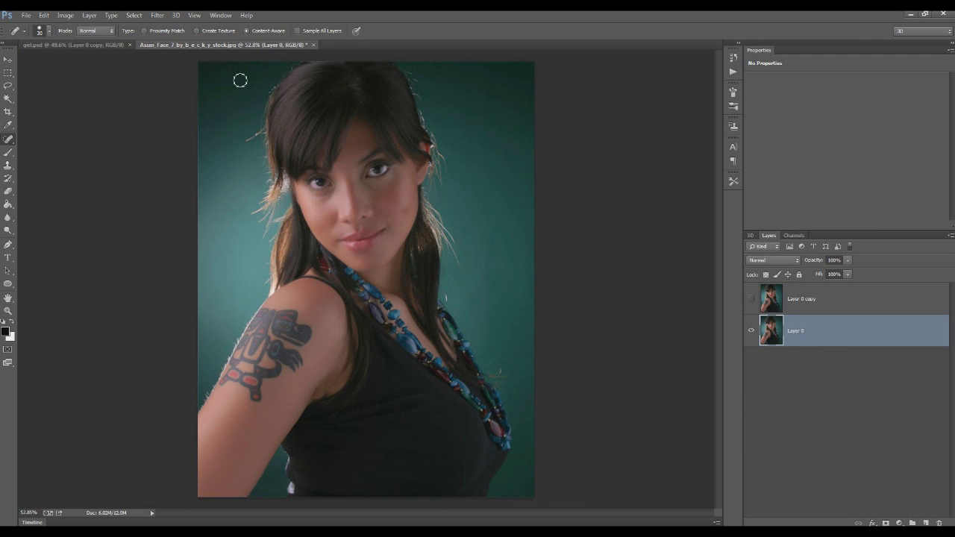
click(157, 15)
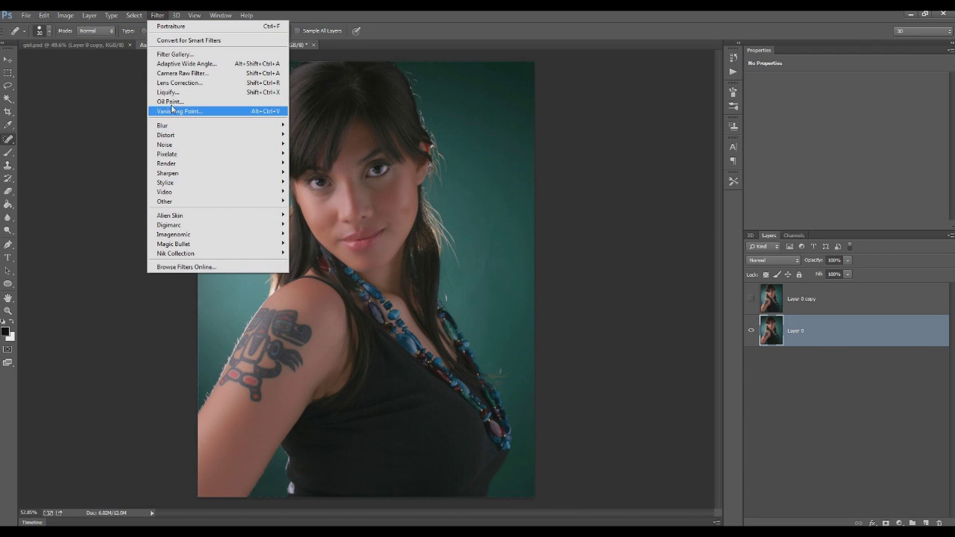
- Start Oil Paint on Layer 0 and zoom its preview onto the eyes and nose
click(186, 102)
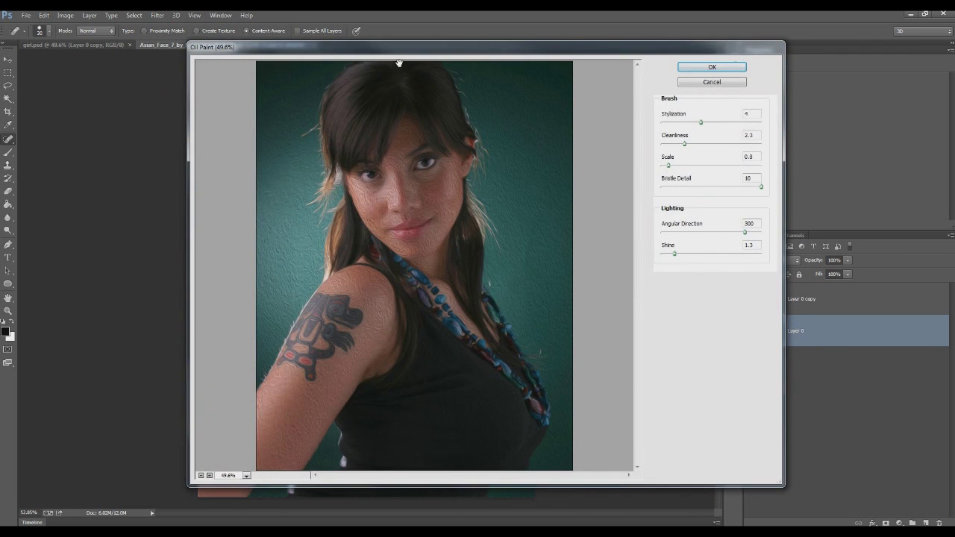
drag(395, 56, 249, 73)
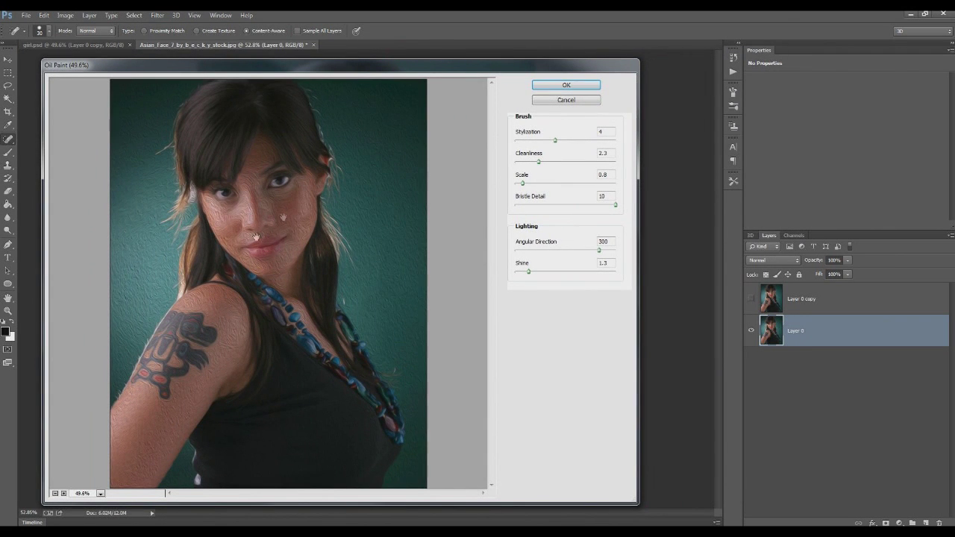
click(63, 494)
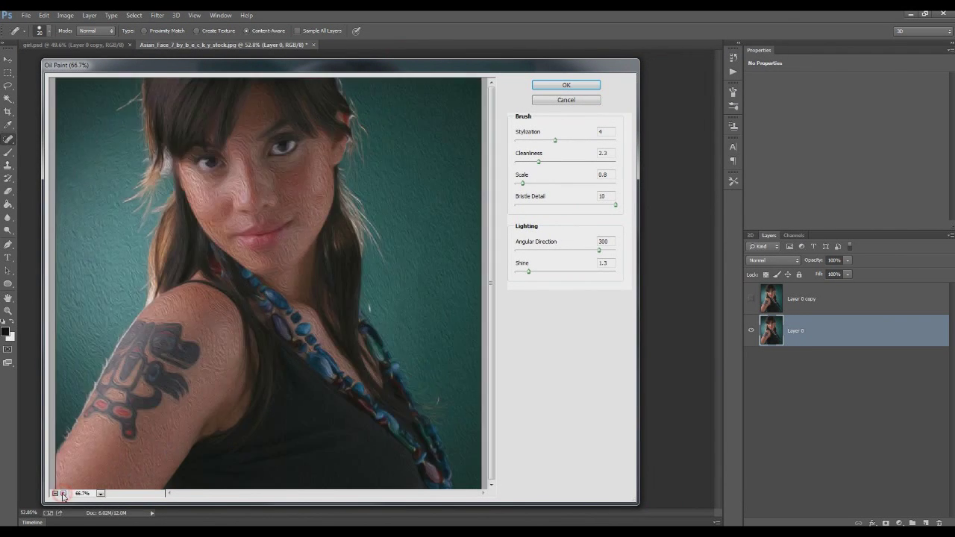
click(64, 494)
click(63, 494)
drag(224, 149, 246, 278)
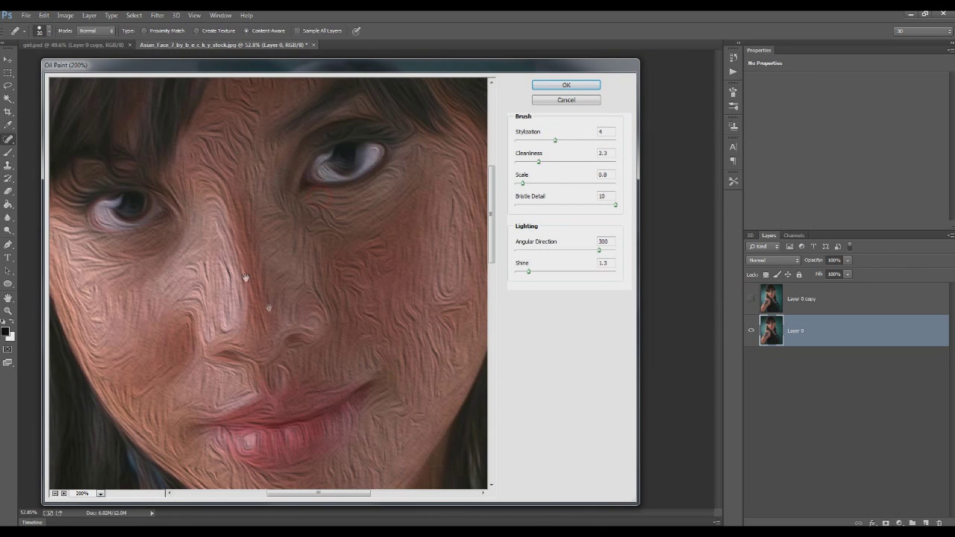
- Set Stylization 10, Cleanliness 10, Scale 0.1, Bristle Detail 0, Angular Direction 360, Shine 0
drag(555, 141, 631, 142)
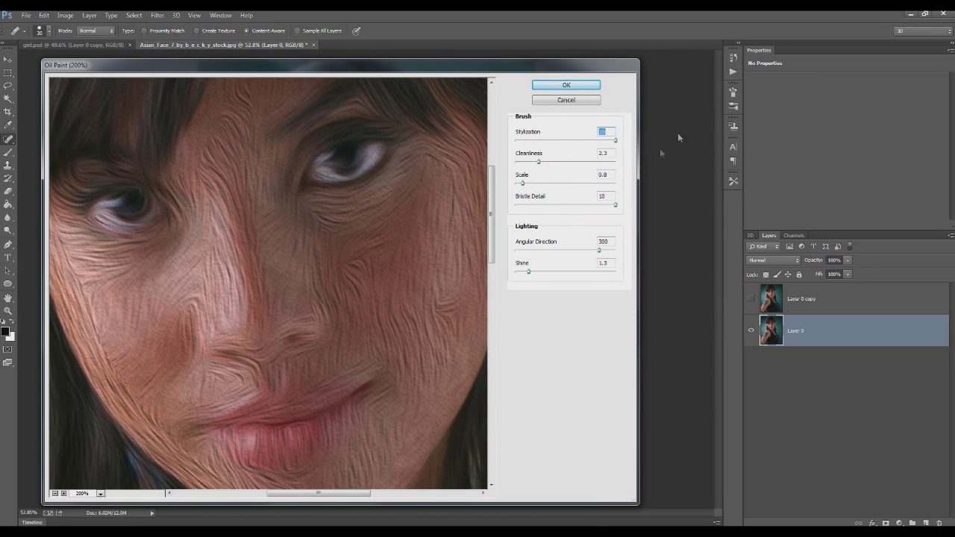
drag(539, 161, 638, 163)
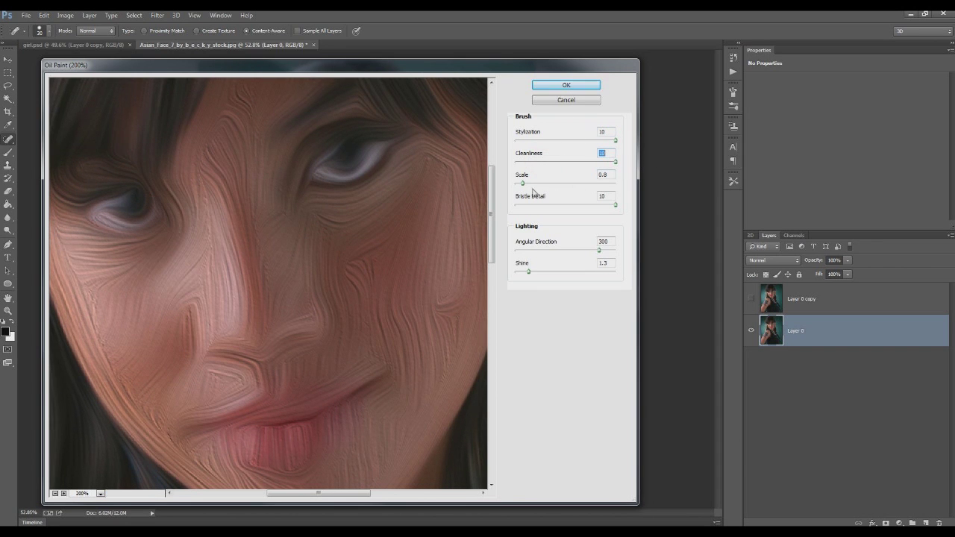
drag(523, 186, 515, 184)
drag(615, 205, 497, 213)
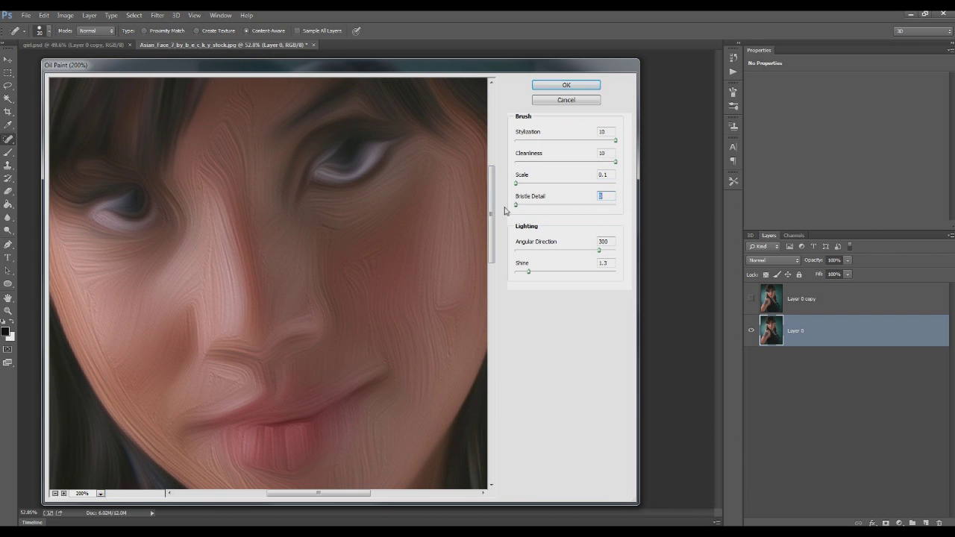
drag(602, 252, 628, 252)
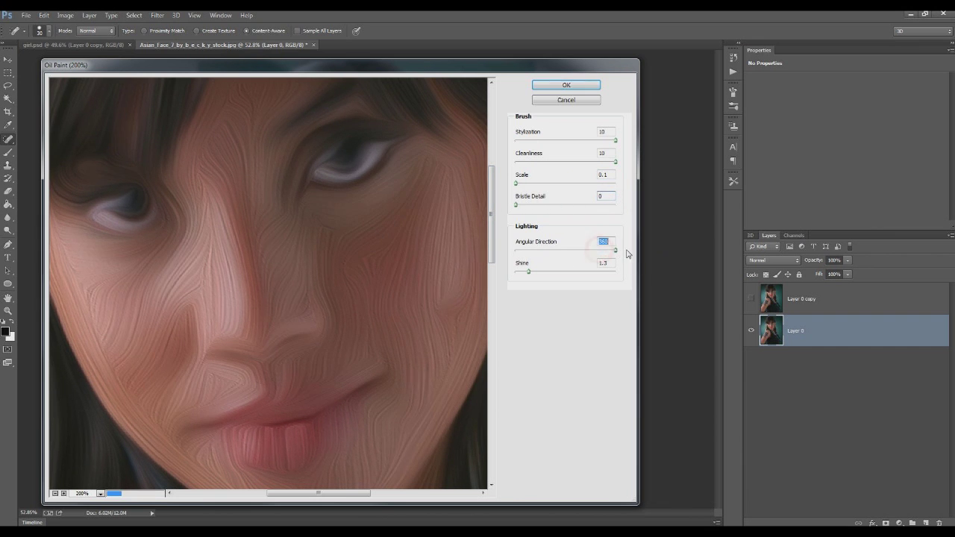
click(528, 272)
drag(526, 274, 513, 276)
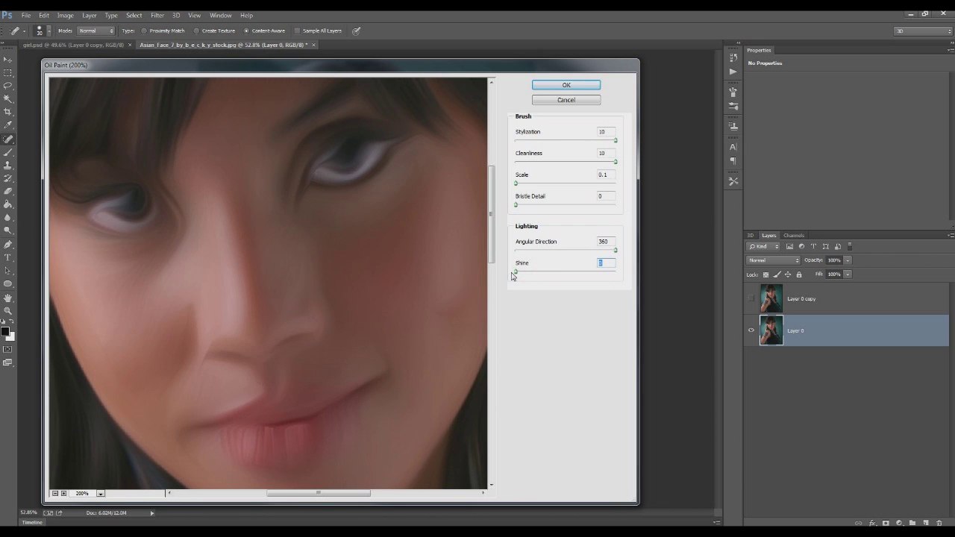
- Review the oil-paint preview over hair, tattoo and necklace, then confirm it
click(55, 493)
click(55, 493)
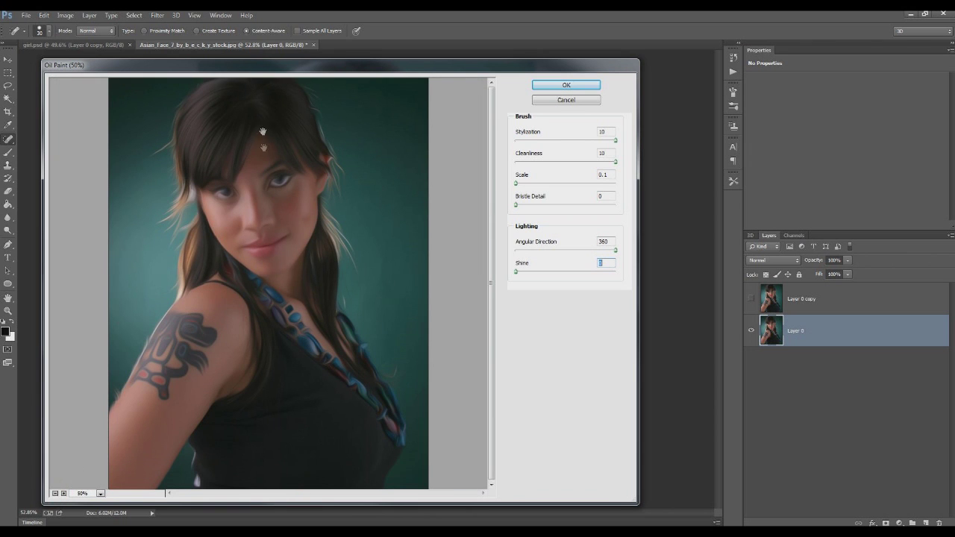
click(63, 493)
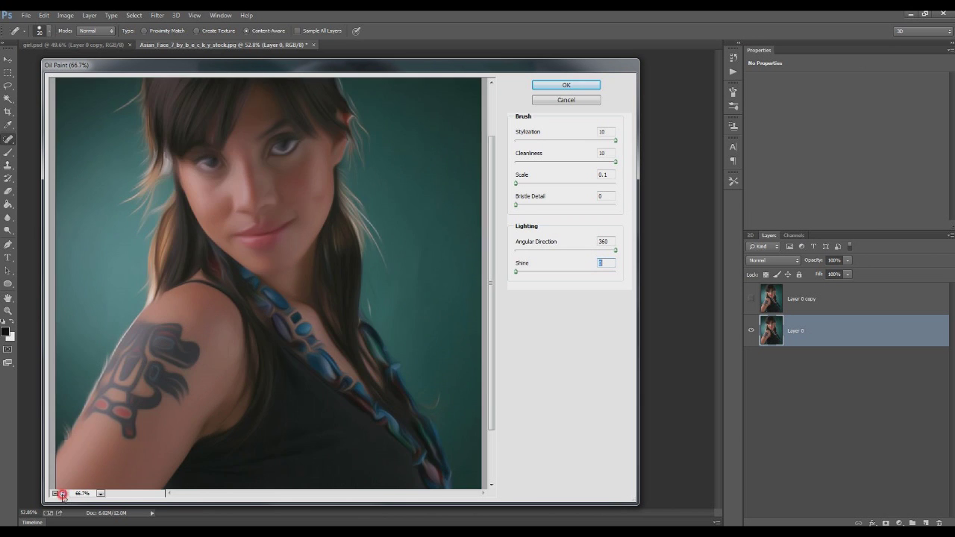
click(63, 494)
mouse_move(306, 180)
mouse_down()
mouse_move(316, 284)
mouse_move(299, 298)
mouse_up()
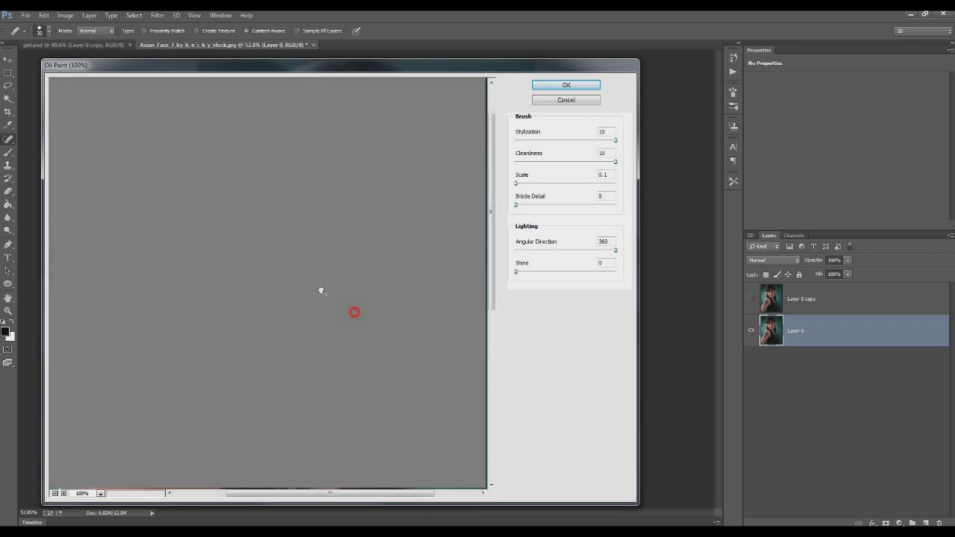
drag(320, 290, 273, 191)
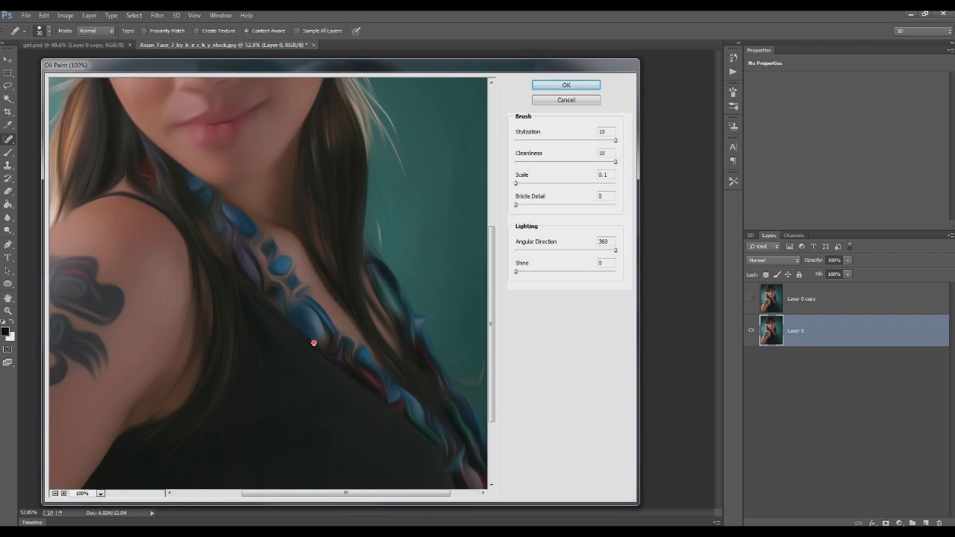
drag(316, 341, 163, 162)
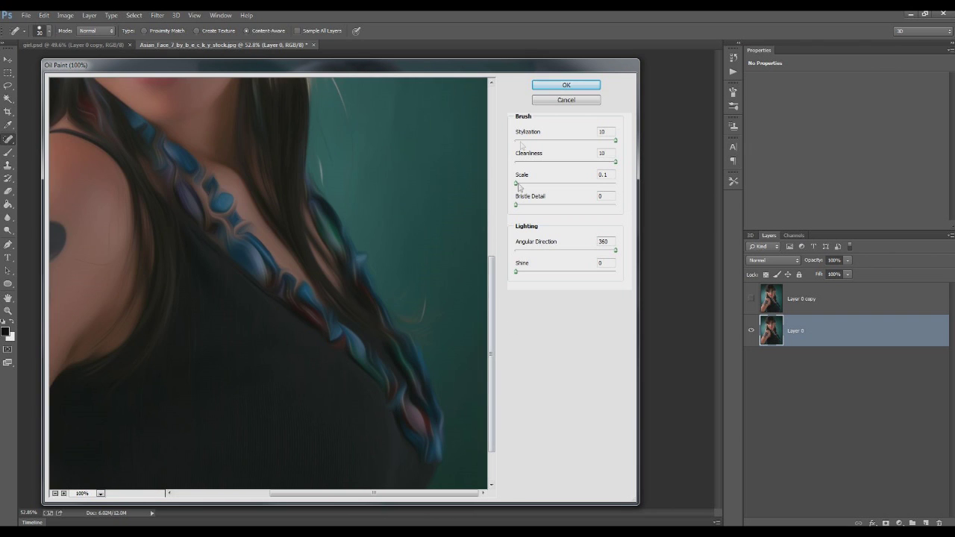
click(566, 85)
- Finish Layer 0's oil paint, then select and show Layer 0 copy for Oil Paint
click(564, 86)
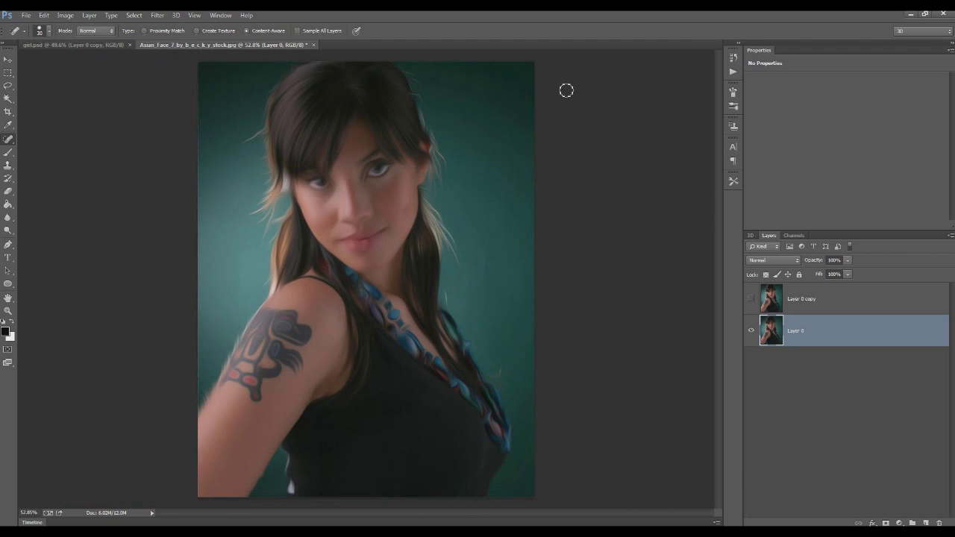
click(822, 299)
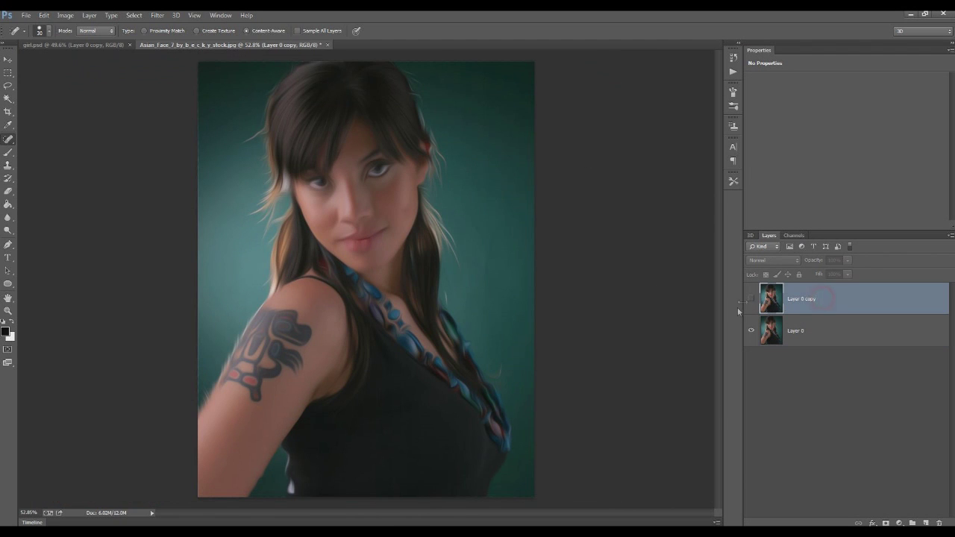
click(751, 300)
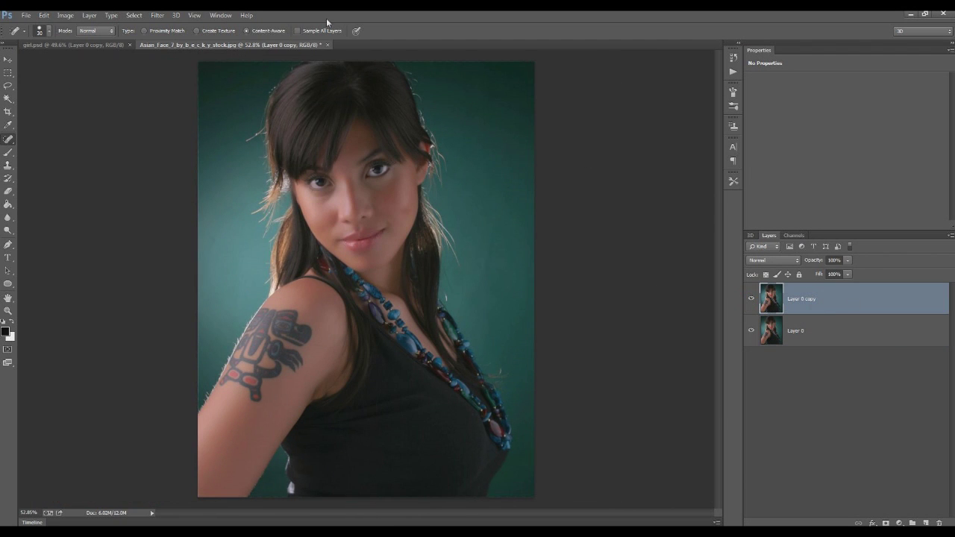
click(157, 15)
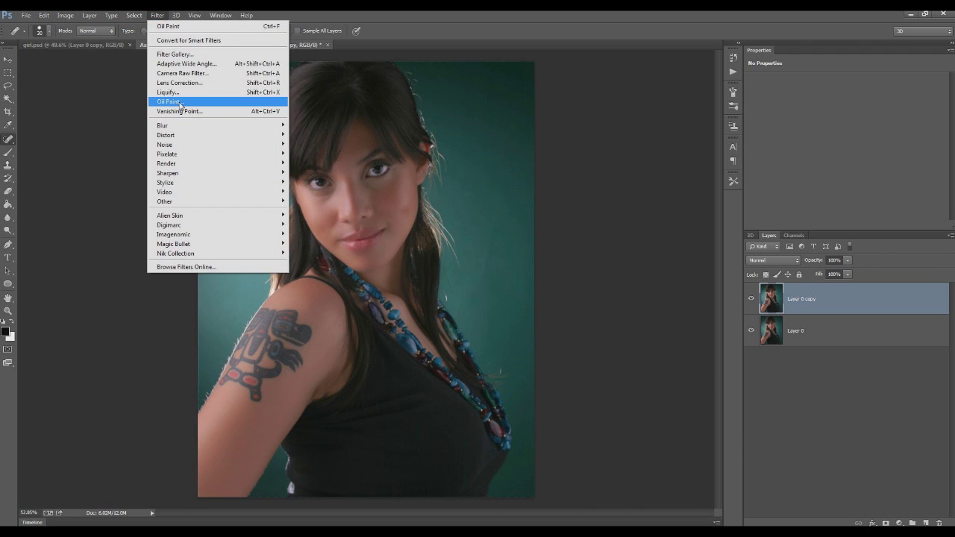
click(180, 105)
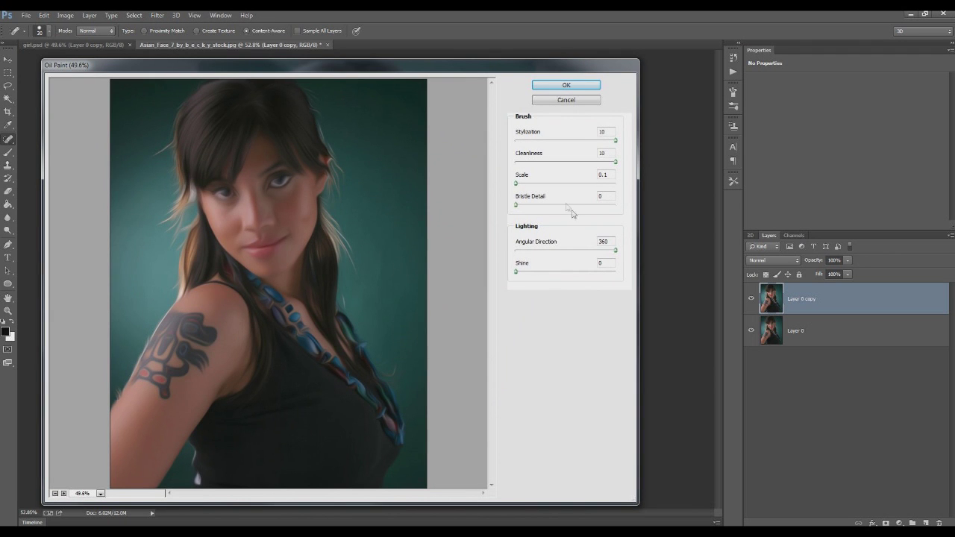
- Set the copy's Oil Paint Cleanliness to 10, keeping Scale 0.1 and Angular Direction 360
mouse_move(616, 141)
mouse_down()
mouse_move(535, 141)
mouse_move(667, 145)
mouse_up()
drag(615, 161, 520, 176)
text(10)
mouse_move(517, 183)
mouse_down()
mouse_move(535, 186)
mouse_move(516, 183)
mouse_up()
mouse_move(616, 250)
mouse_down()
mouse_move(514, 255)
mouse_move(618, 251)
mouse_up()
mouse_move(517, 204)
mouse_down()
mouse_move(606, 206)
mouse_move(522, 215)
mouse_up()
- Lower Stylization to 1.78 while previewing at 100%, and apply the filter
drag(615, 140, 571, 140)
click(267, 243)
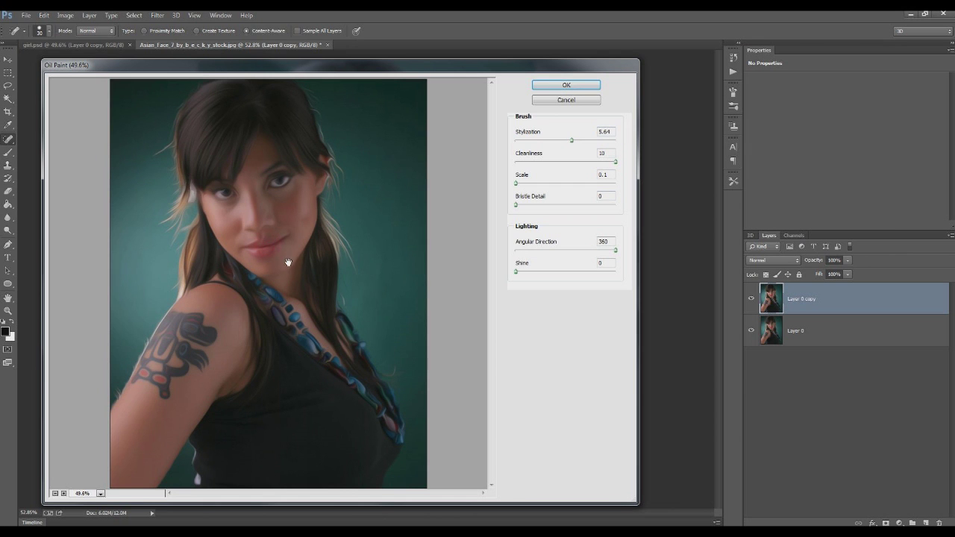
click(63, 493)
click(63, 494)
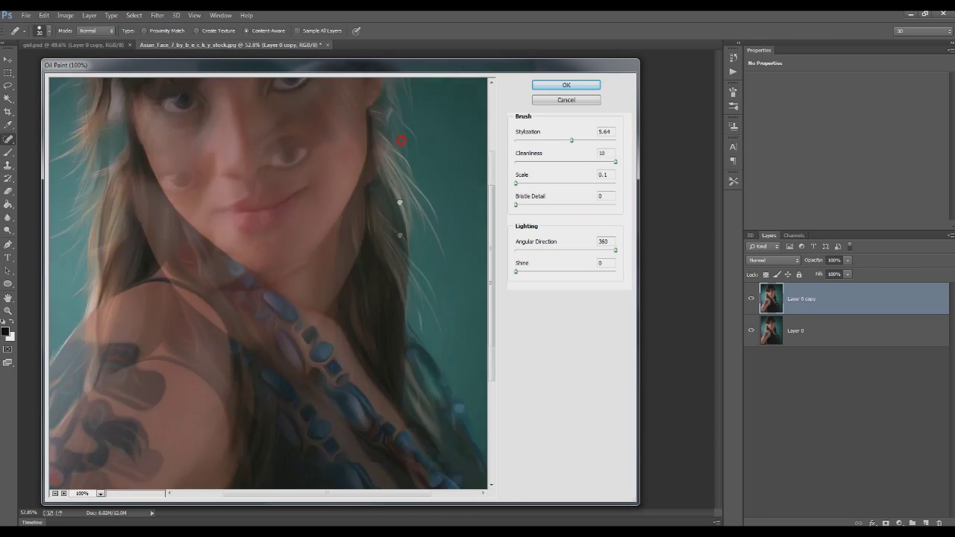
mouse_move(572, 140)
mouse_down()
mouse_move(527, 144)
mouse_move(560, 143)
mouse_up()
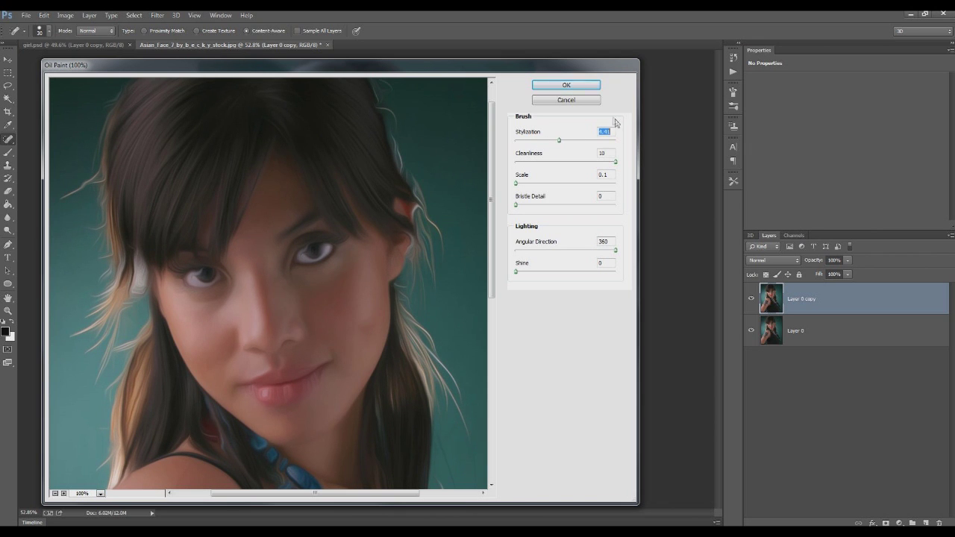
click(566, 87)
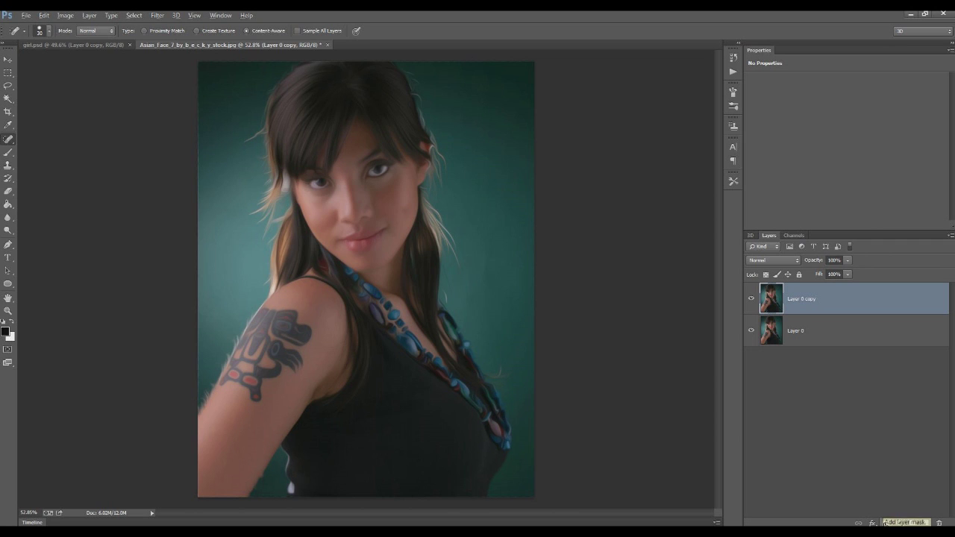
- Give Layer 0 copy a black mask and pick a soft round brush
alt+click(886, 523)
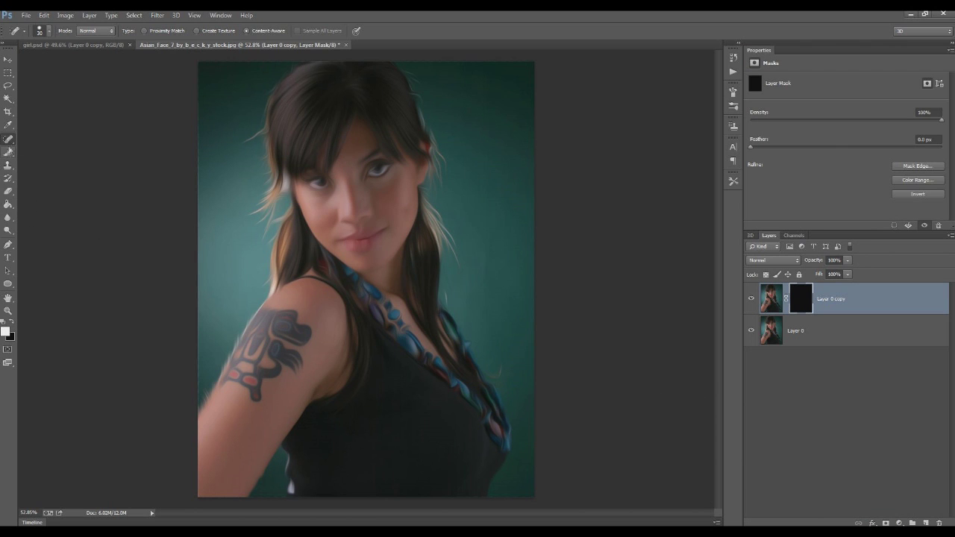
click(8, 152)
right_click(350, 192)
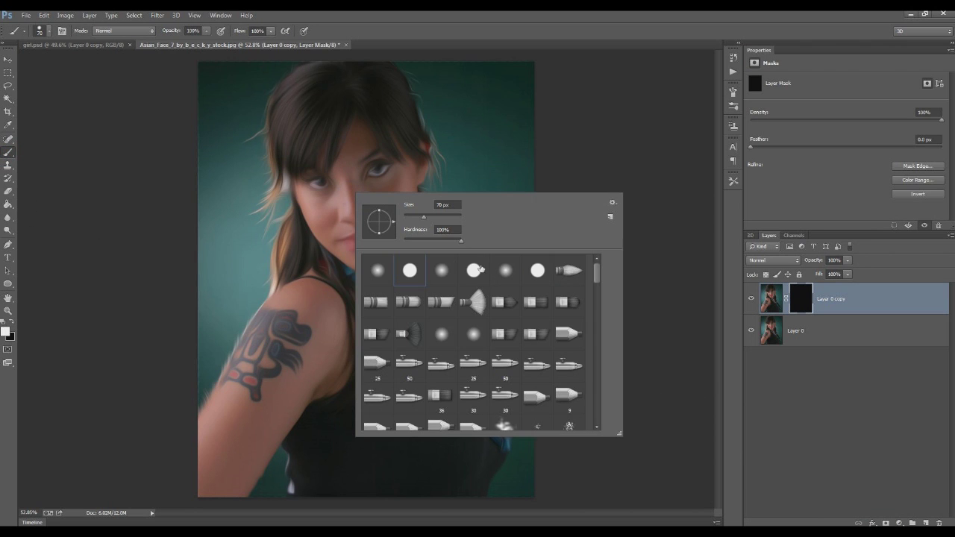
click(377, 272)
key(Return)
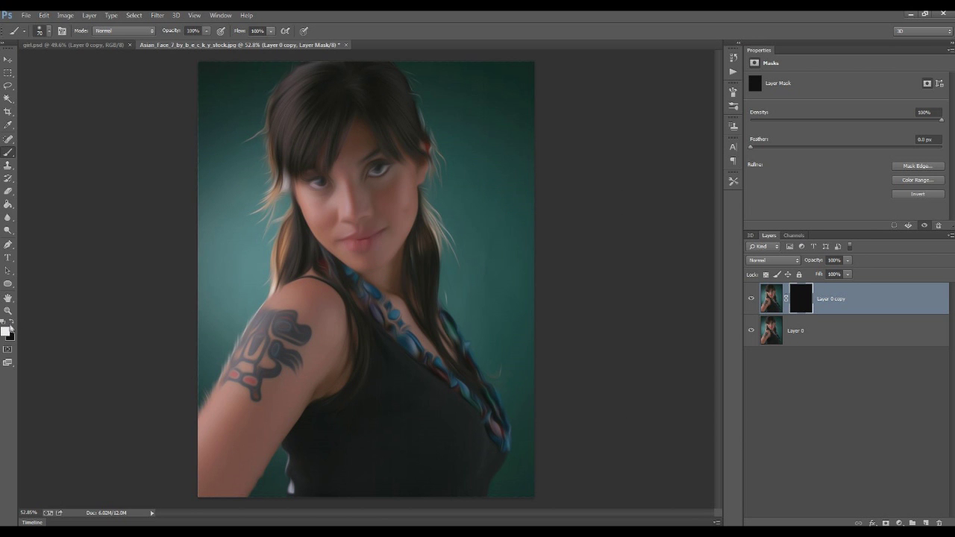
- Paint the copy's detail back over the eye
scroll(369, 175, up, 6)
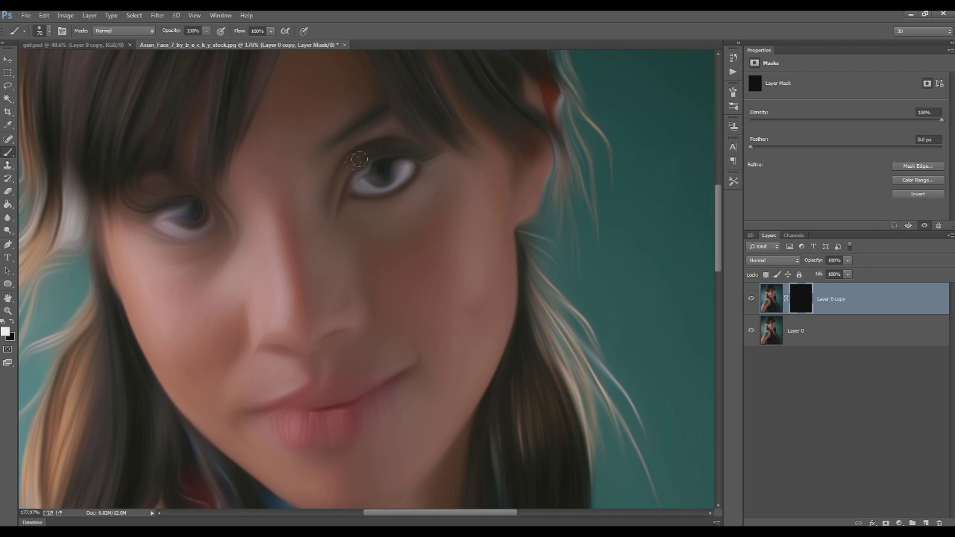
click(183, 211)
drag(190, 204, 140, 197)
scroll(430, 296, down, 6)
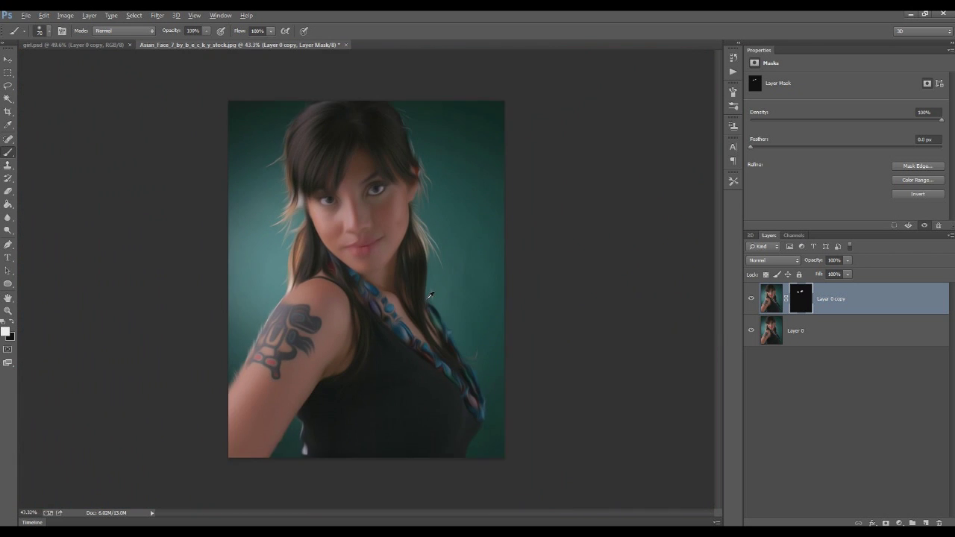
scroll(429, 296, up, 1)
scroll(327, 365, up, 1)
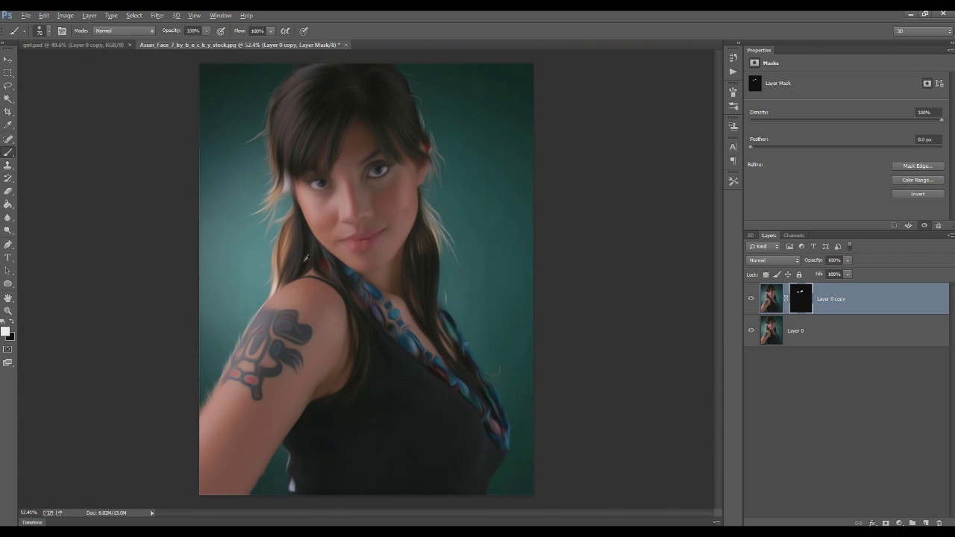
scroll(358, 229, up, 5)
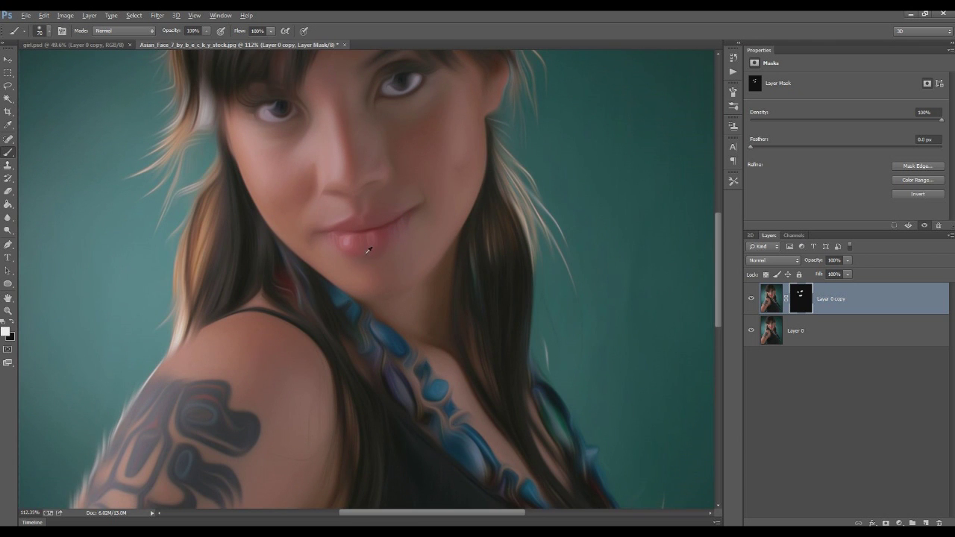
- Reveal the detail around the nose and lips and along the necklace
click(337, 191)
scroll(369, 163, down, 2)
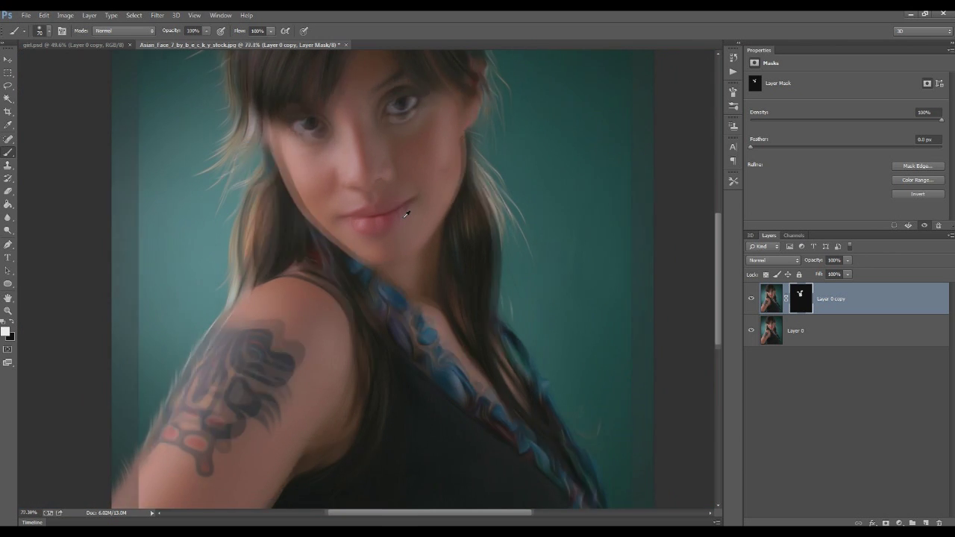
scroll(381, 224, down, 1)
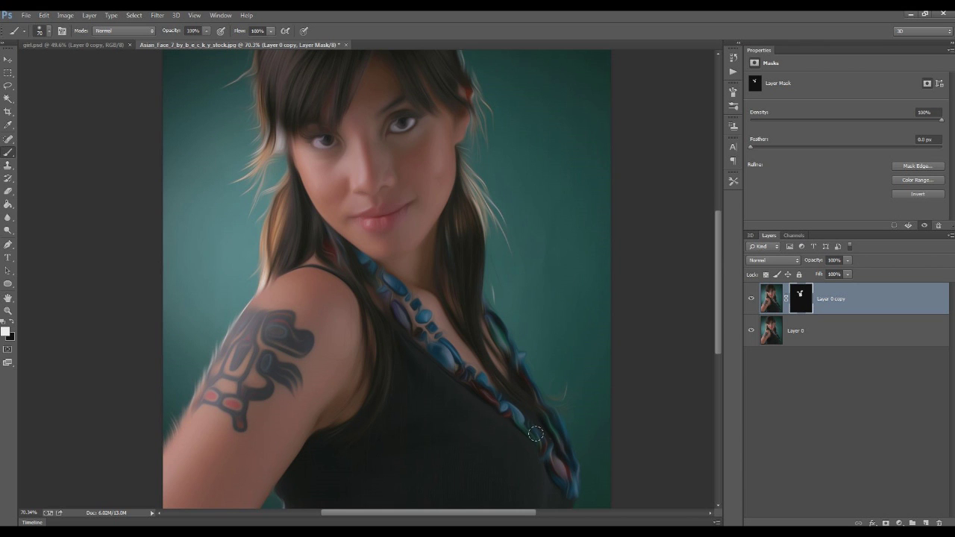
drag(574, 483, 538, 391)
scroll(380, 363, down, 3)
scroll(383, 314, down, 1)
scroll(386, 257, up, 1)
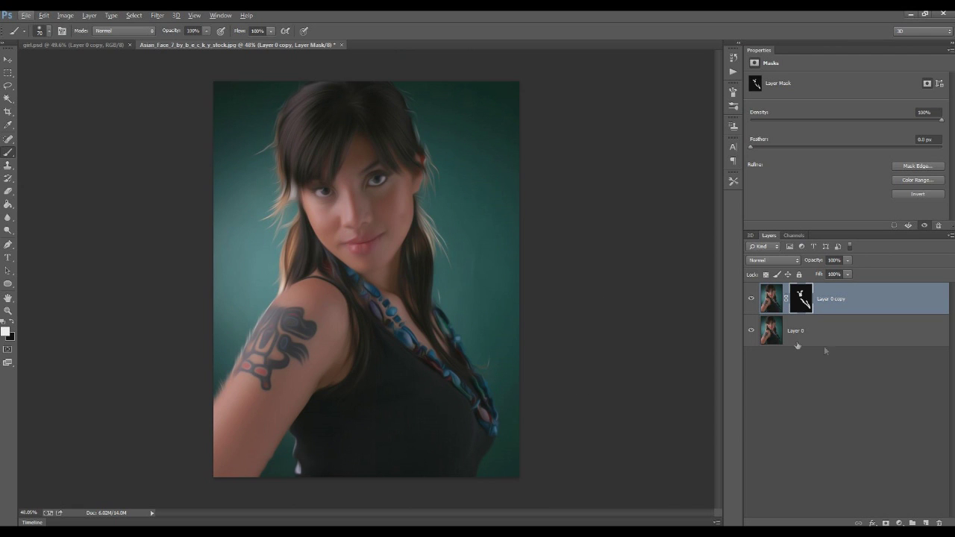
- Add a new Layer 1 in Screen blend mode
click(925, 523)
click(784, 260)
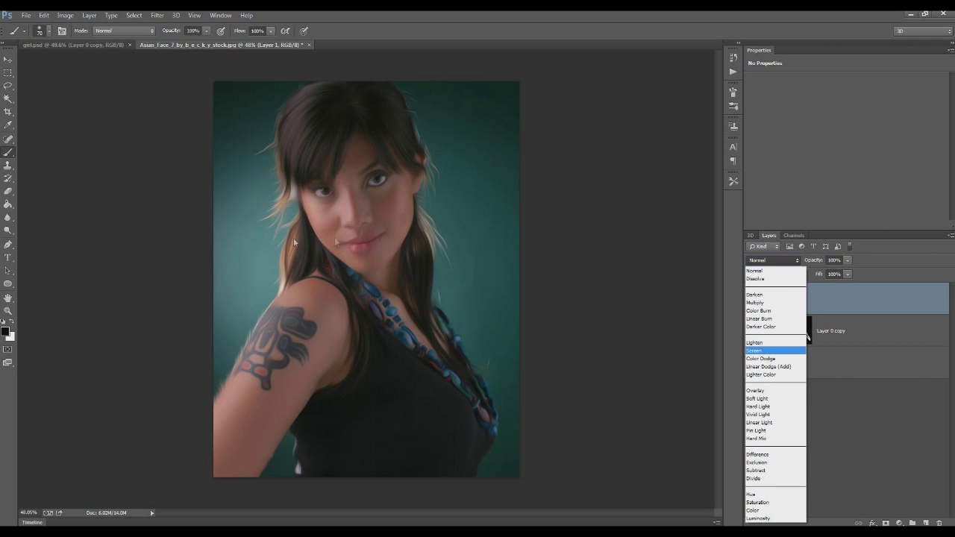
click(766, 352)
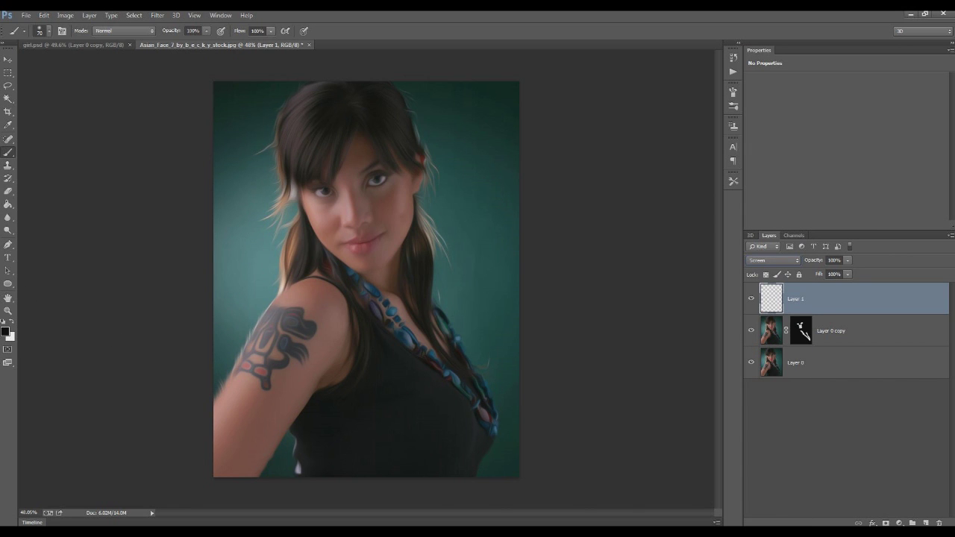
- Set the foreground to dark teal #073846 and dab a large soft glow on the left background
click(13, 322)
click(7, 331)
click(446, 302)
click(229, 200)
mouse_move(391, 311)
mouse_down()
mouse_move(420, 324)
mouse_move(449, 301)
mouse_up()
click(422, 330)
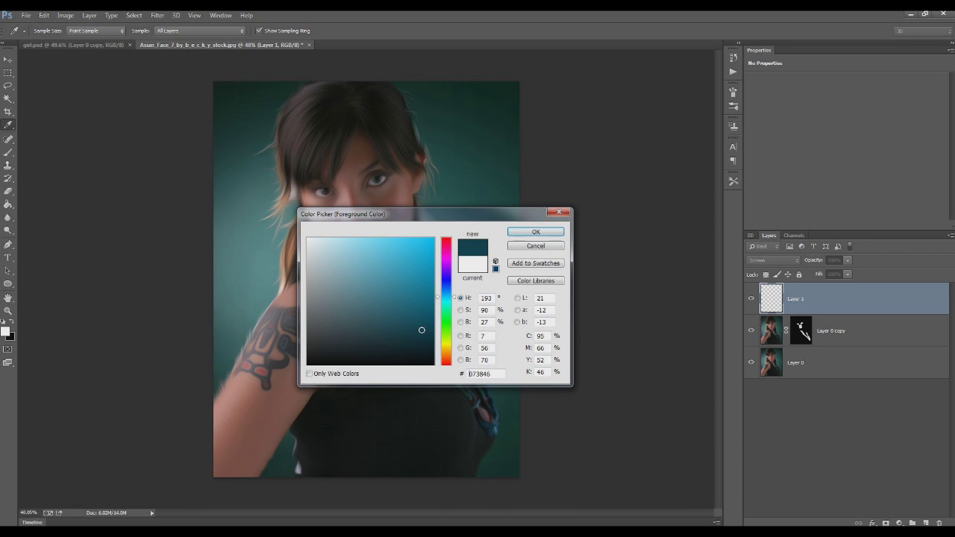
click(535, 232)
key(b)
key(bracketright)
key(bracketright)
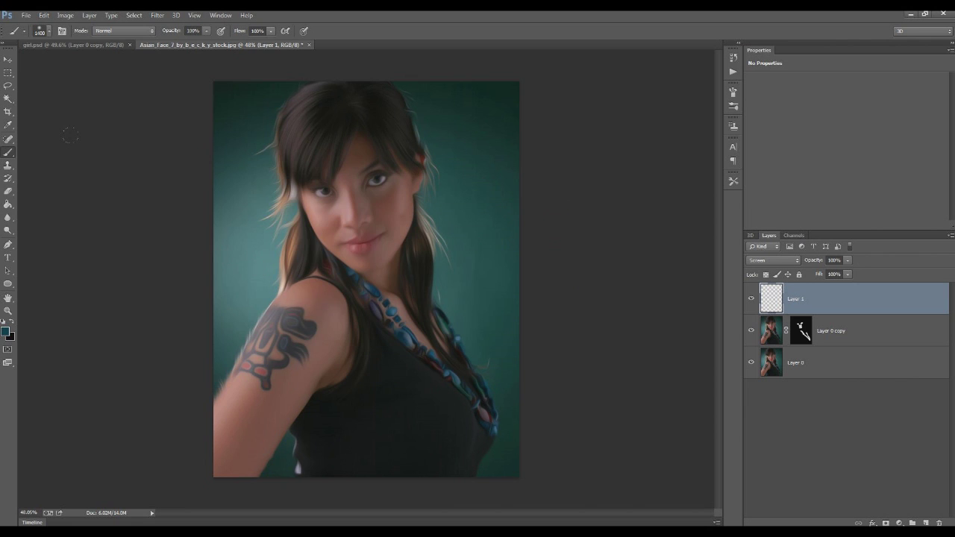
click(193, 259)
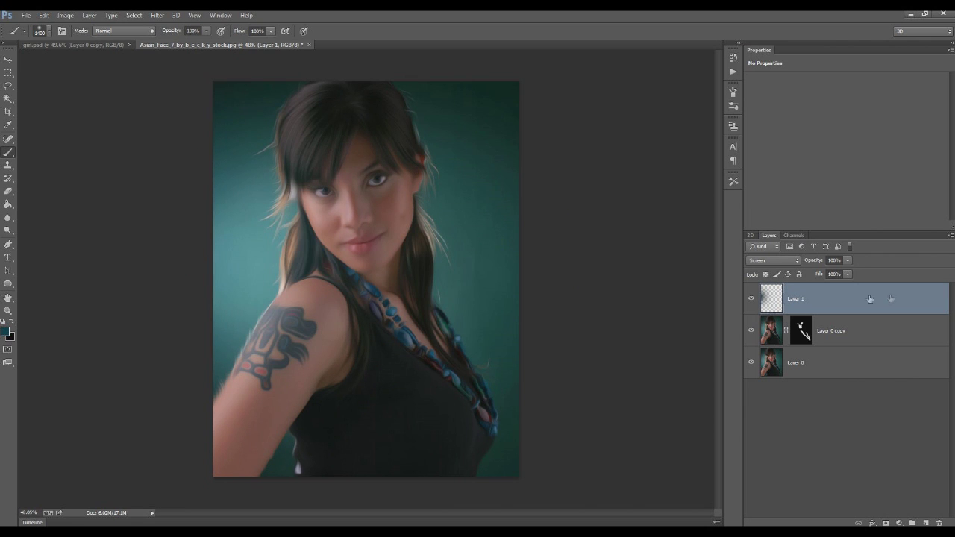
- Add Layer 2 in Color Dodge mode and brush a light glow beside the shoulder
click(925, 523)
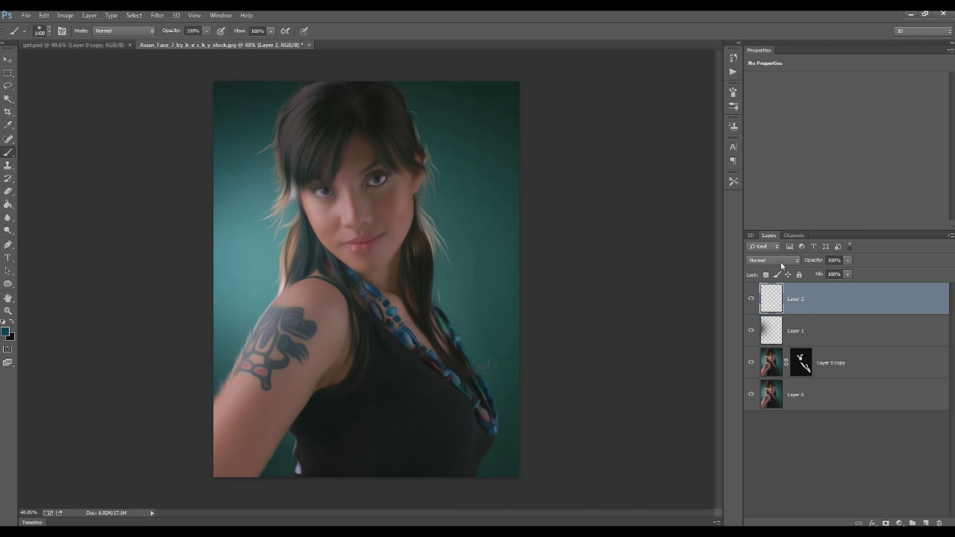
click(779, 261)
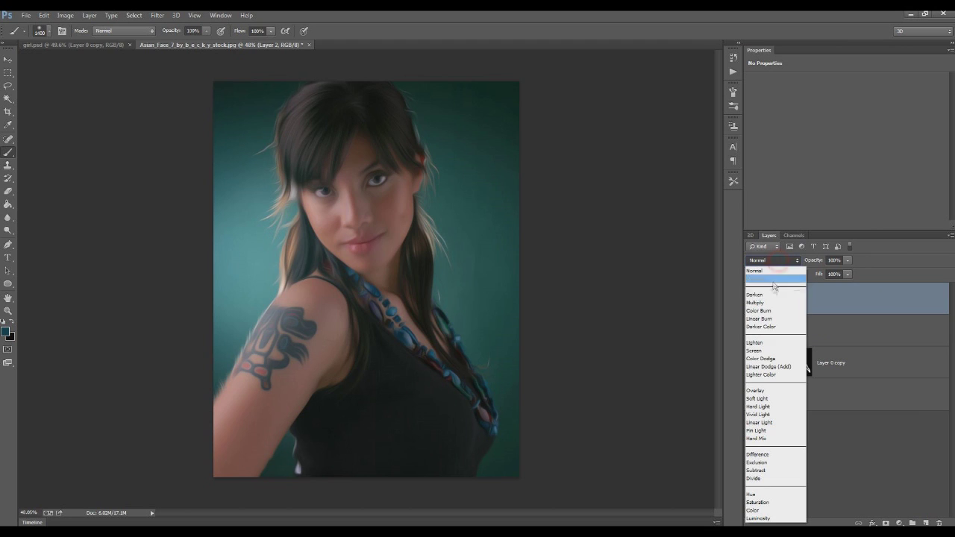
click(769, 360)
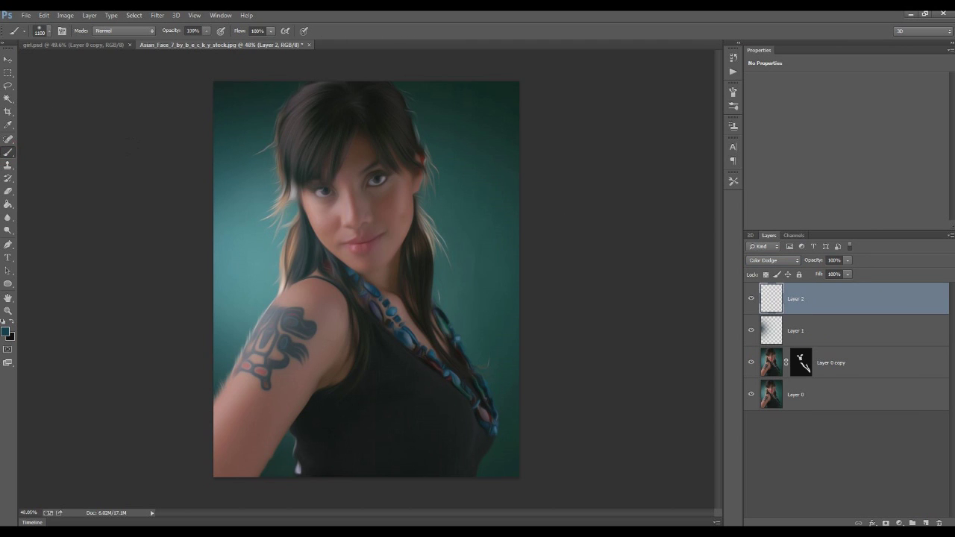
click(221, 246)
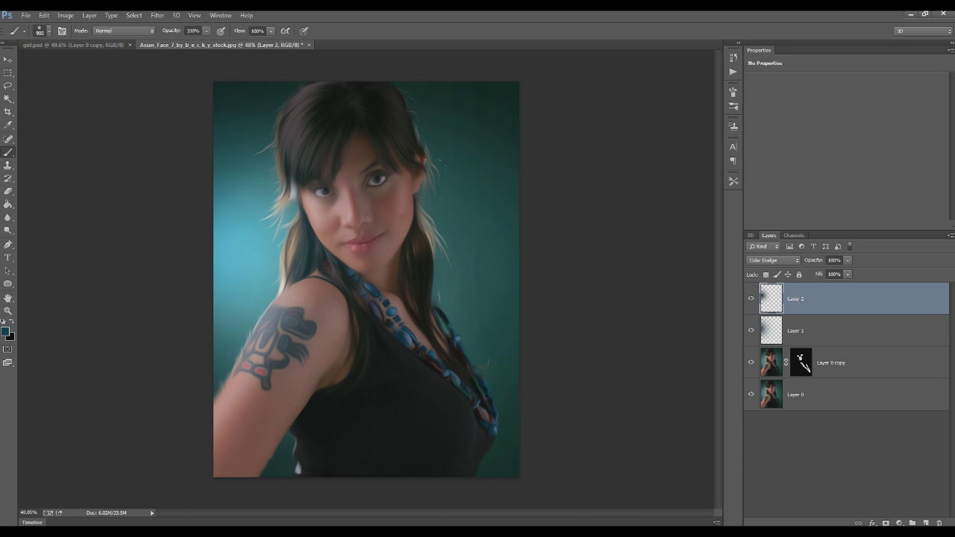
- Zoom around to check the glow, then fit the whole image on screen
scroll(388, 224, up, 2)
scroll(359, 217, up, 2)
scroll(336, 209, up, 1)
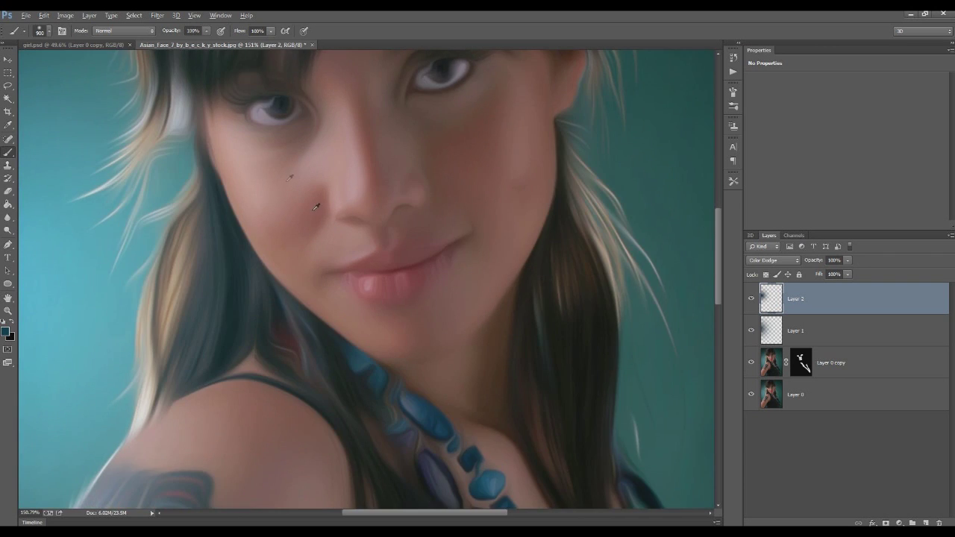
scroll(340, 188, down, 3)
scroll(321, 192, up, 2)
scroll(299, 198, up, 2)
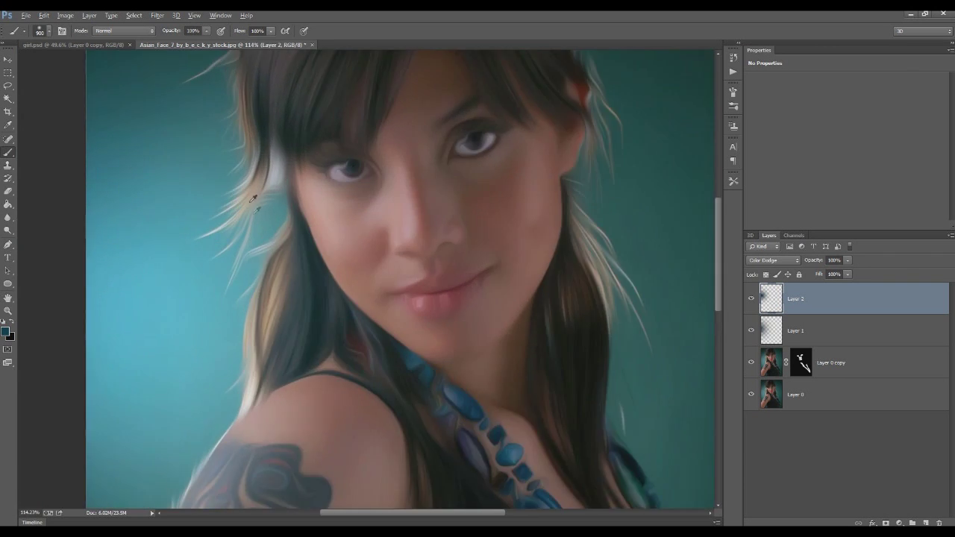
scroll(273, 204, up, 2)
key(ctrl+0)
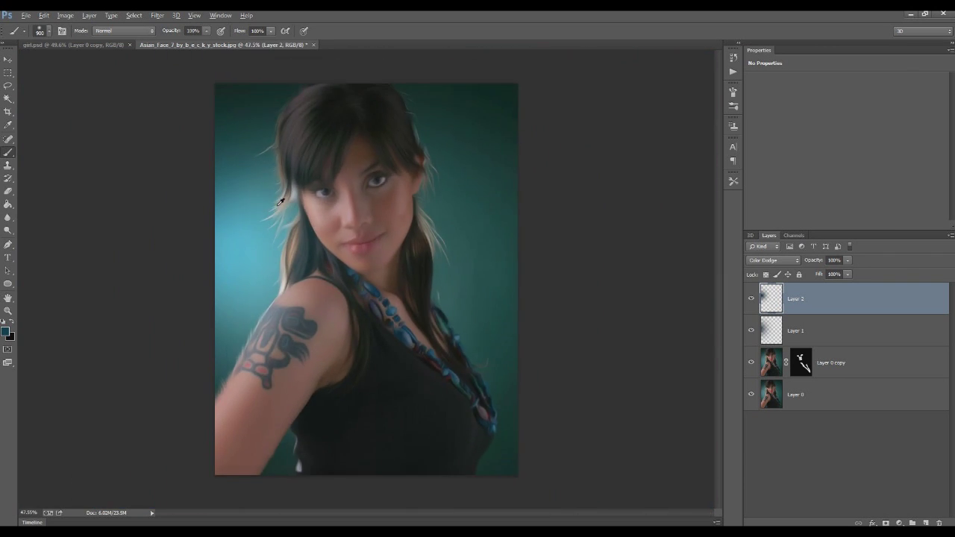
- Switch to the stock portrait briefly, then settle on the painted girl.psd document
click(118, 44)
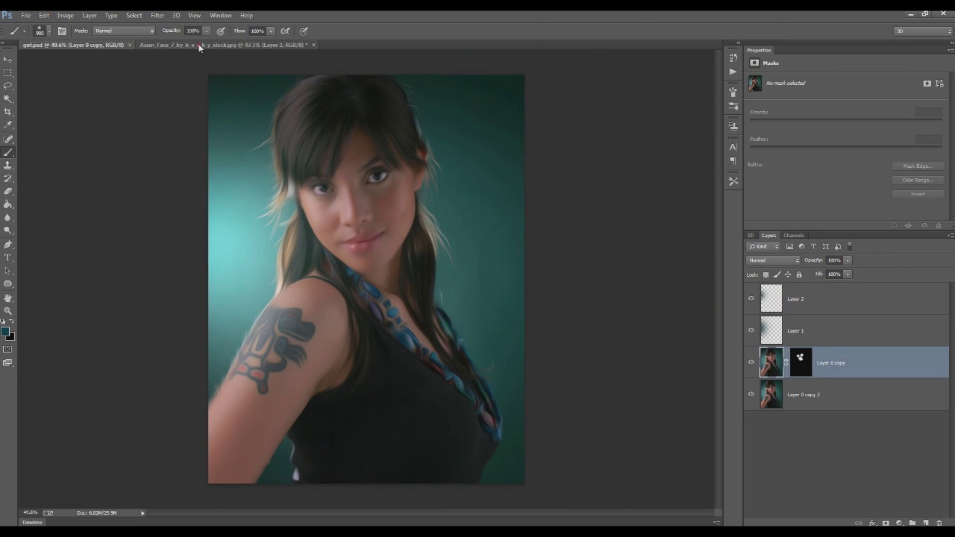
click(202, 44)
click(109, 45)
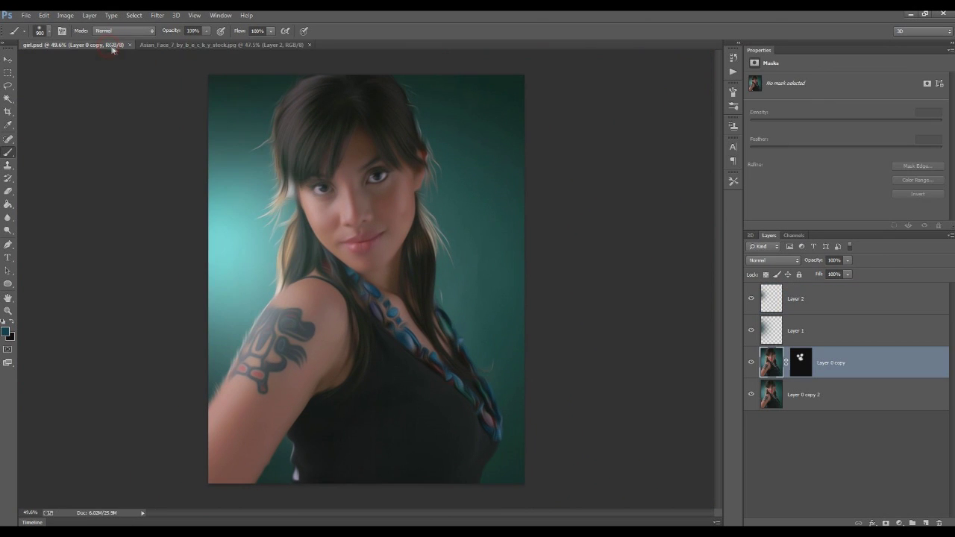